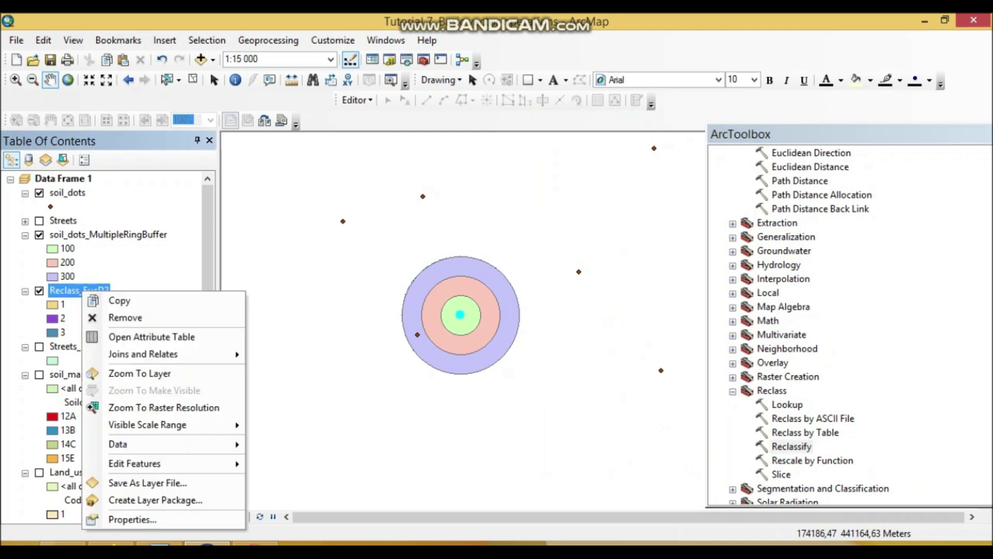
Step: View the attribute table of the Reclass_EucD2 raster in a floating window, and close it
{"action": "left_click", "coordinate": [166, 334]}
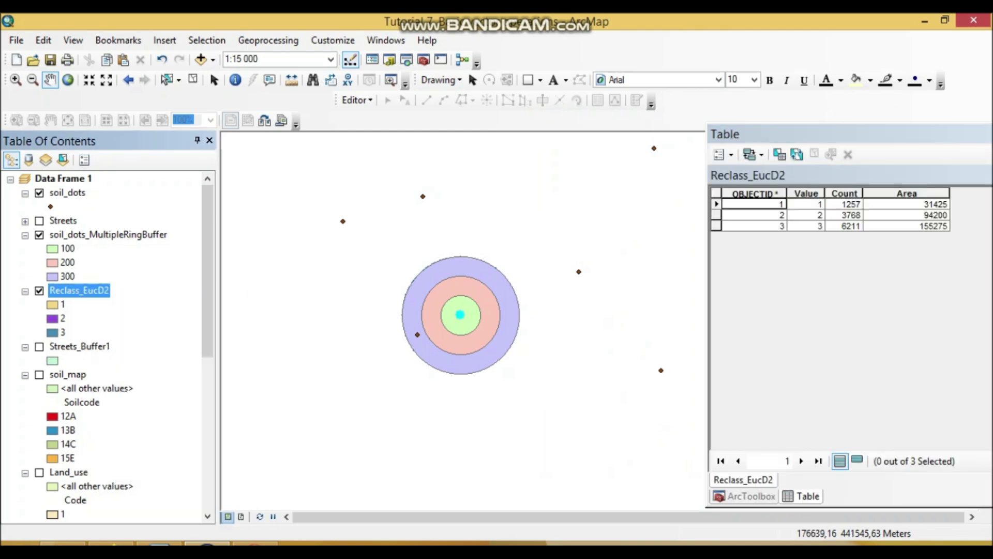
{"action": "left_click_drag", "start_coordinate": [848, 134], "coordinate": [621, 119]}
{"action": "left_click", "coordinate": [795, 118]}
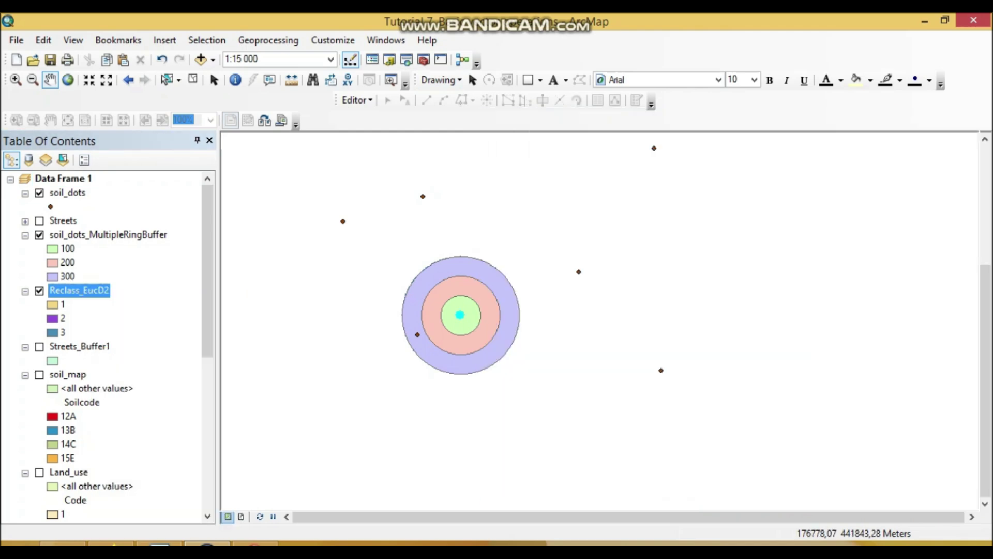
Step: Switch to the Word document and read task d with its raster and vector buffer table screenshots
{"action": "left_click", "coordinate": [158, 543]}
{"action": "scroll", "coordinate": [491, 320], "scroll_direction": "down", "scroll_amount": 6}
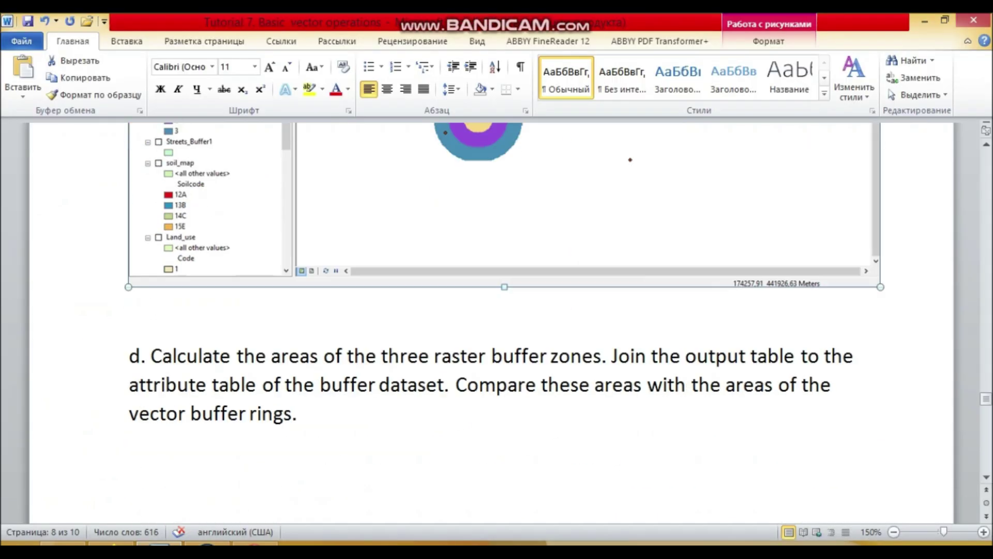
{"action": "scroll", "coordinate": [491, 320], "scroll_direction": "down", "scroll_amount": 7}
{"action": "left_click", "coordinate": [285, 373]}
{"action": "scroll", "coordinate": [492, 321], "scroll_direction": "down", "scroll_amount": 6}
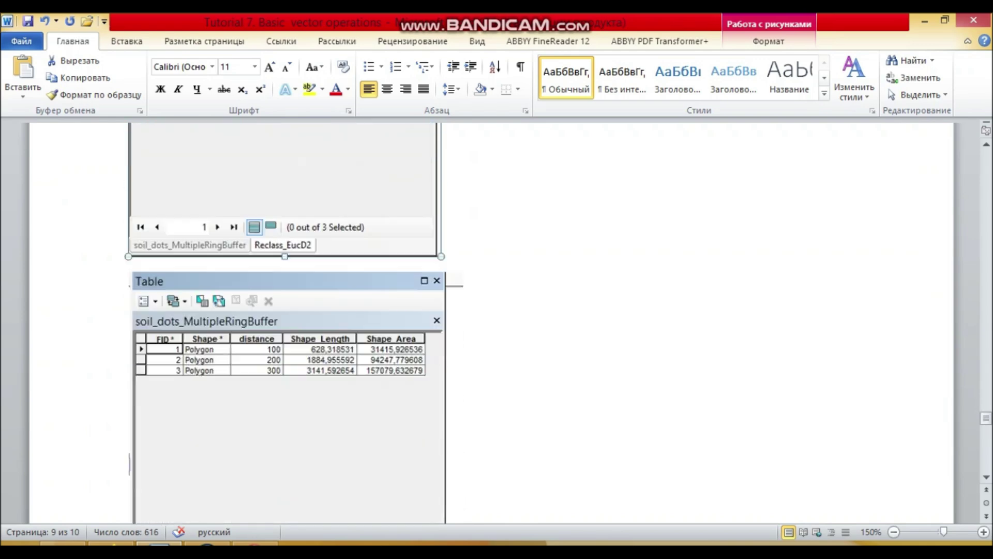
{"action": "scroll", "coordinate": [491, 321], "scroll_direction": "up", "scroll_amount": 7}
Step: In ArcMap, compare the Shape_Area values of soil_dots_MultipleRingBuffer with the Reclass_EucD2 attribute table, and close the tables
{"action": "left_click", "coordinate": [207, 543]}
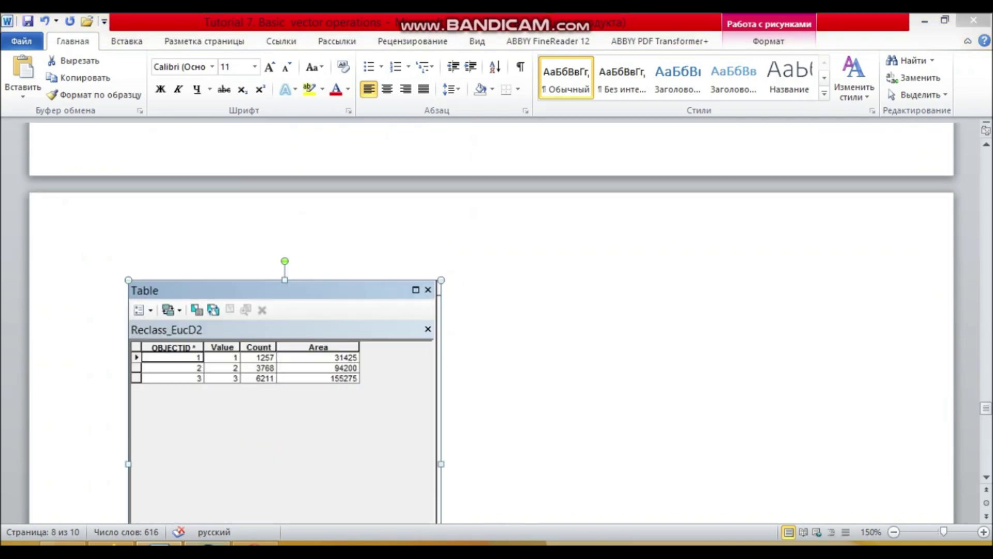
{"action": "right_click", "coordinate": [63, 235]}
{"action": "left_click", "coordinate": [133, 248]}
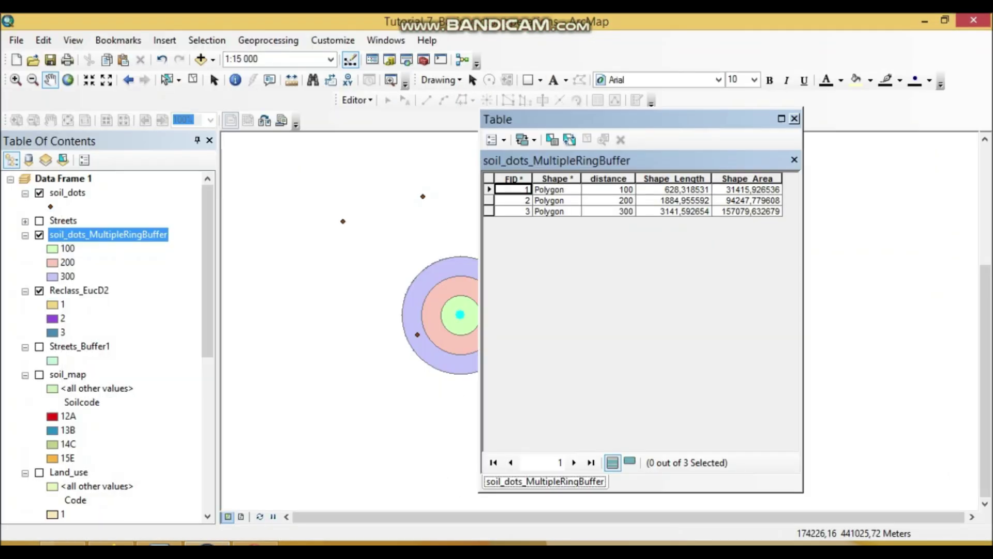
{"action": "left_click", "coordinate": [747, 178]}
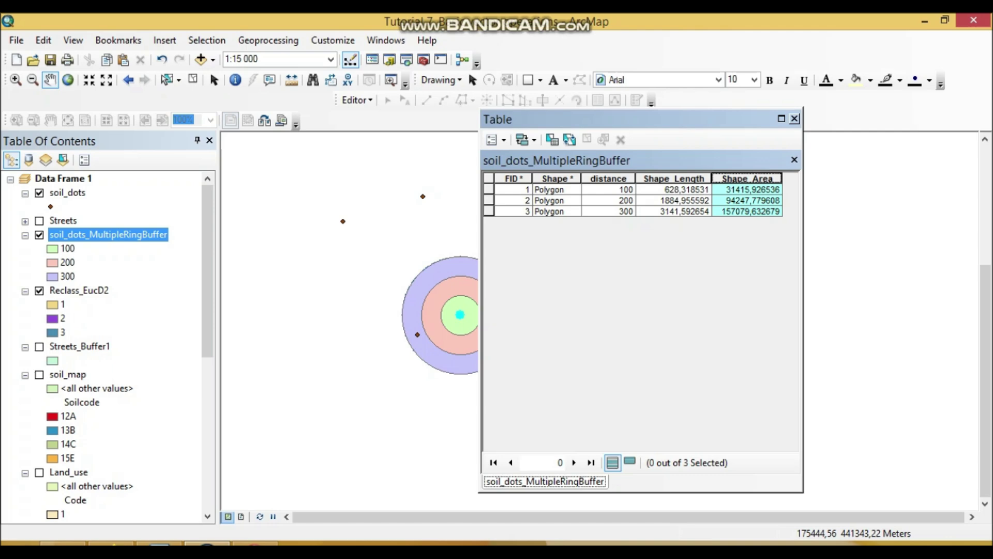
{"action": "right_click", "coordinate": [96, 294]}
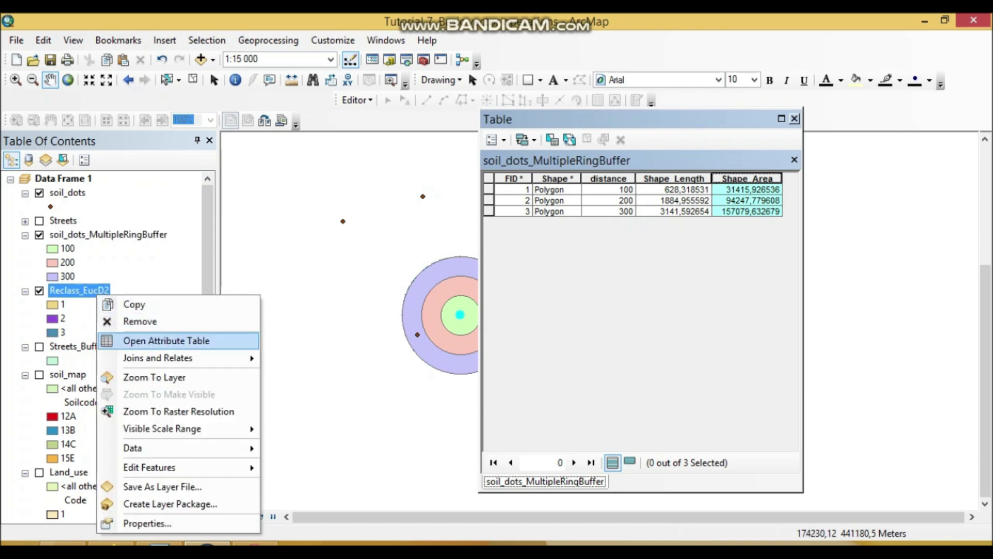
{"action": "left_click", "coordinate": [166, 341]}
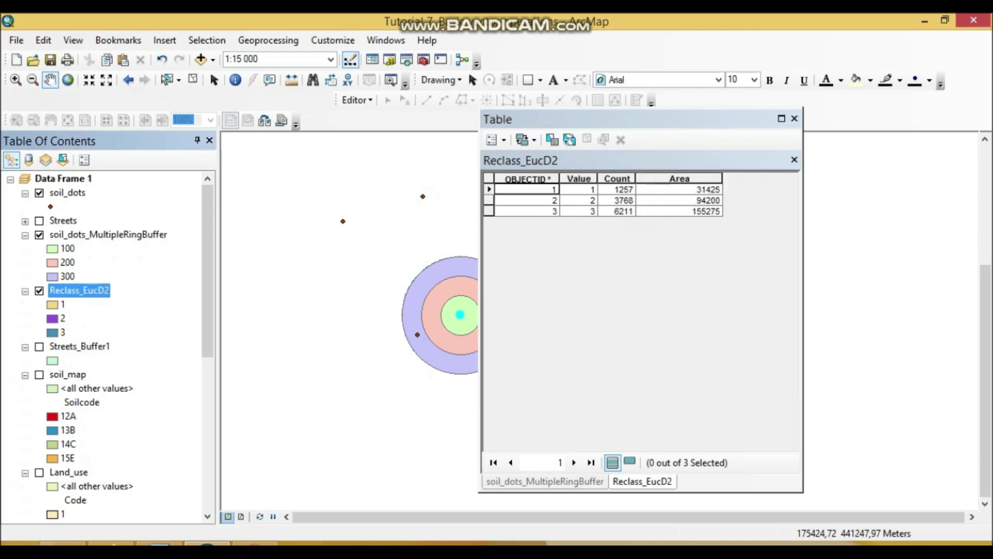
{"action": "left_click", "coordinate": [794, 118]}
{"action": "left_click", "coordinate": [52, 304]}
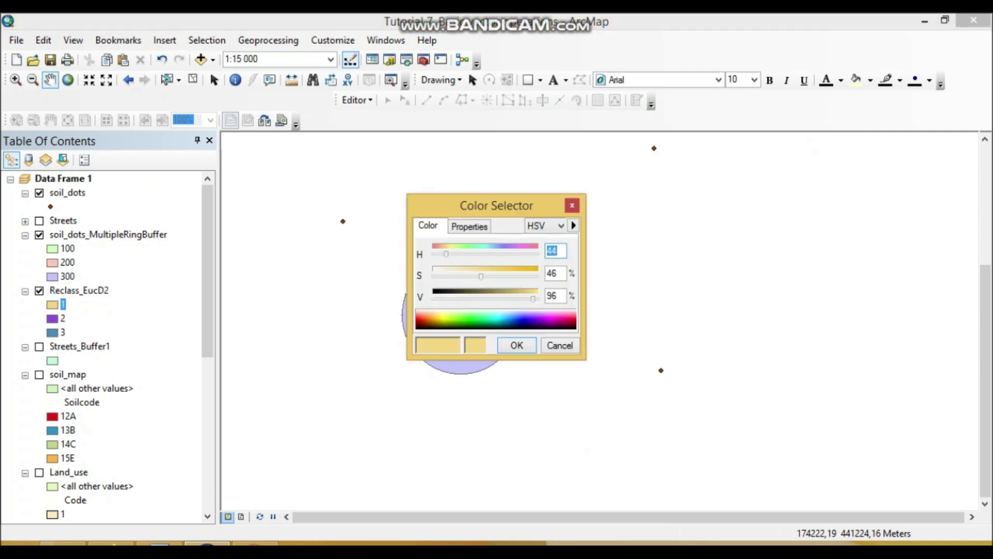
{"action": "left_click", "coordinate": [571, 205]}
{"action": "left_click", "coordinate": [52, 305]}
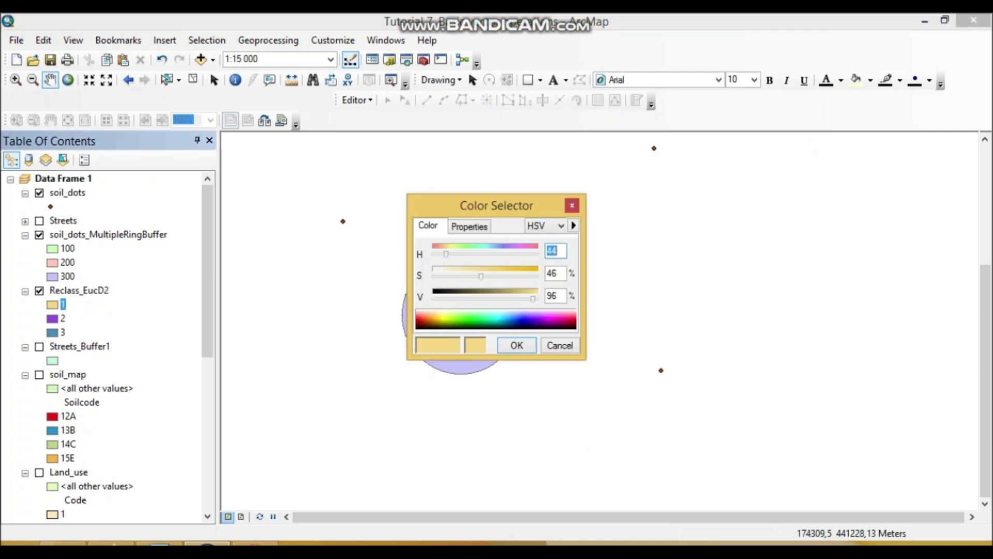
{"action": "left_click", "coordinate": [572, 205]}
Step: Label the Reclass_EucD2 values 1, 2 and 3 as 100 m, 200 m and 300 m in the layer's symbology
{"action": "right_click", "coordinate": [63, 290]}
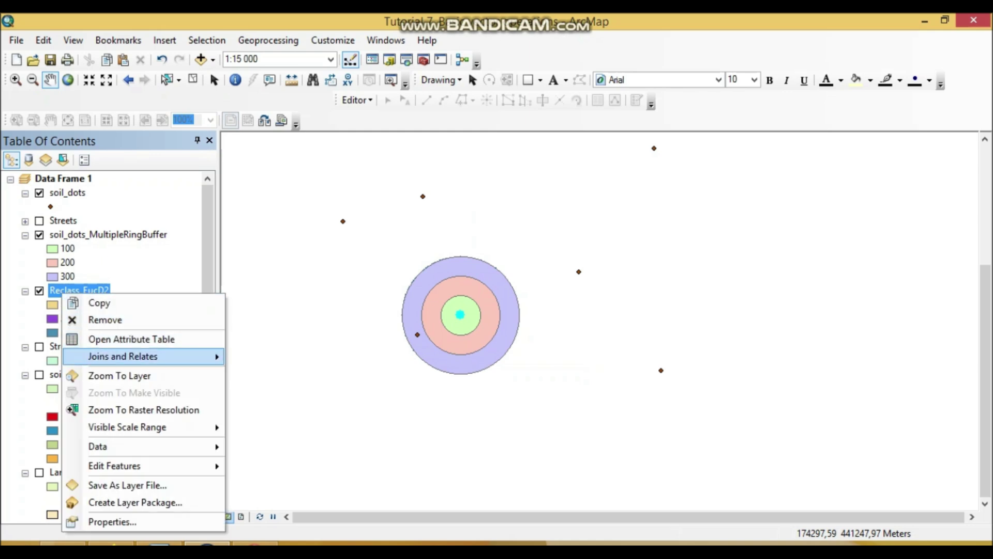
{"action": "left_click", "coordinate": [109, 521]}
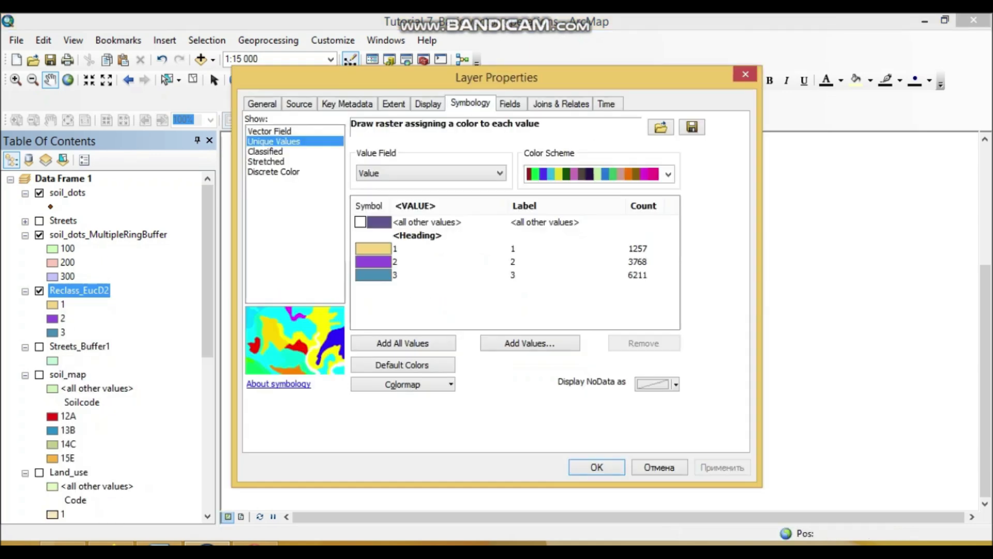
{"action": "left_click", "coordinate": [514, 248]}
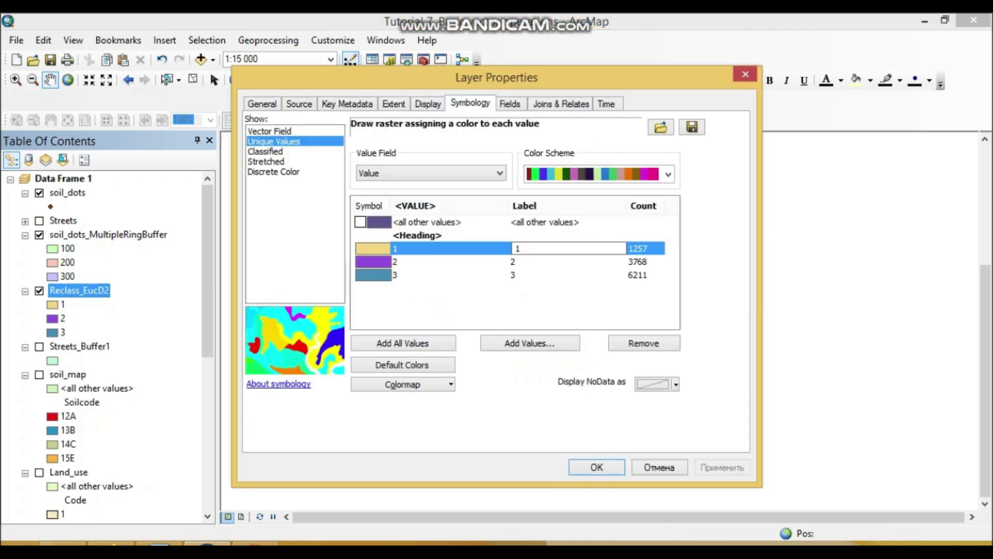
{"action": "key", "text": "Return"}
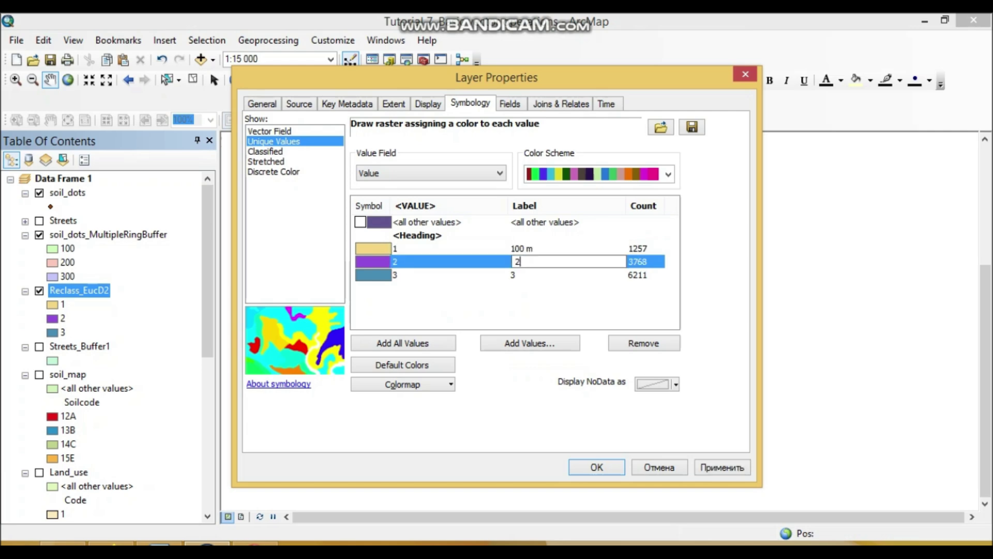
{"action": "type", "text": "200 m"}
{"action": "key", "text": "Return"}
{"action": "type", "text": "300 m"}
{"action": "left_click", "coordinate": [597, 466]}
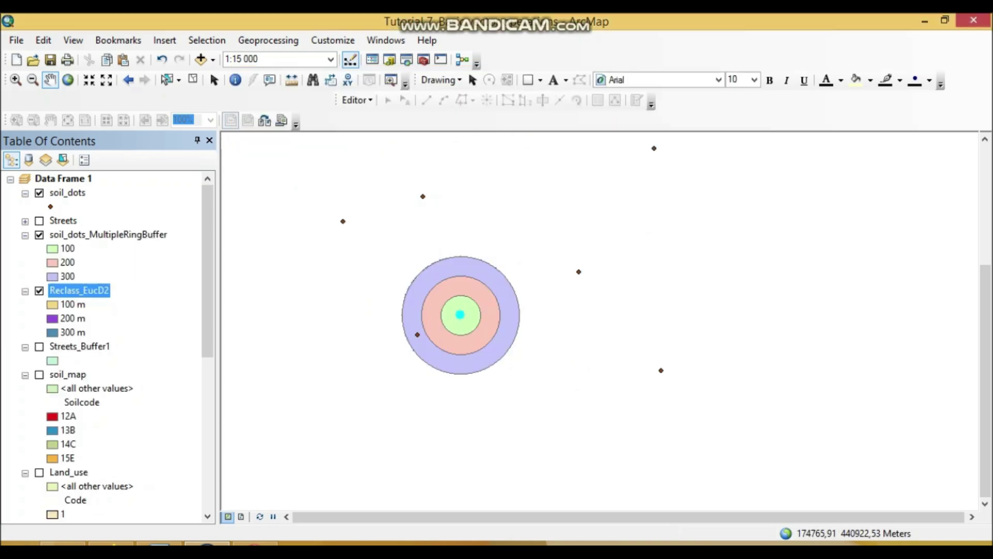
Step: Compare the Shape_Area column of soil_dots_MultipleRingBuffer with the Area column of Reclass_EucD2 in their attribute tables
{"action": "right_click", "coordinate": [99, 235]}
{"action": "left_click", "coordinate": [165, 248]}
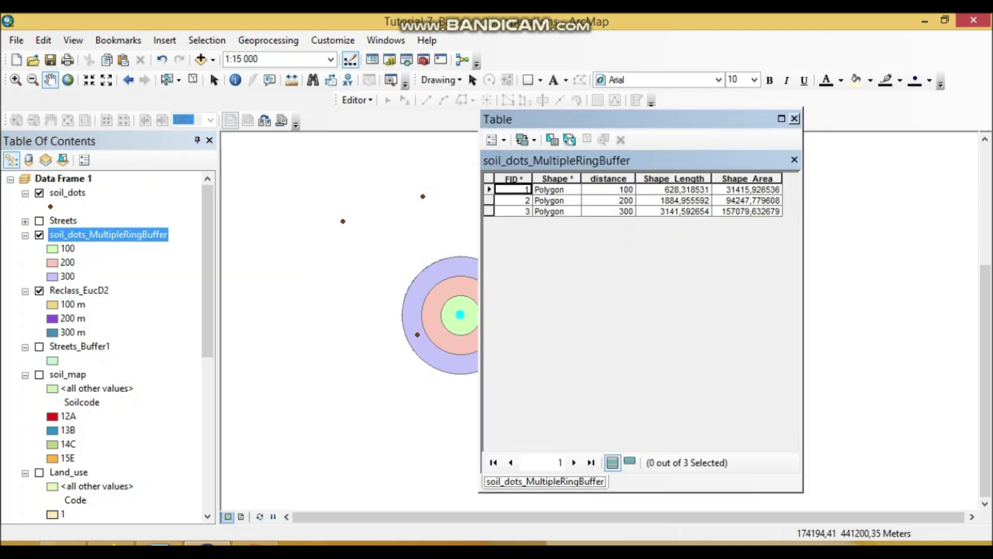
{"action": "left_click", "coordinate": [746, 178]}
{"action": "right_click", "coordinate": [79, 291]}
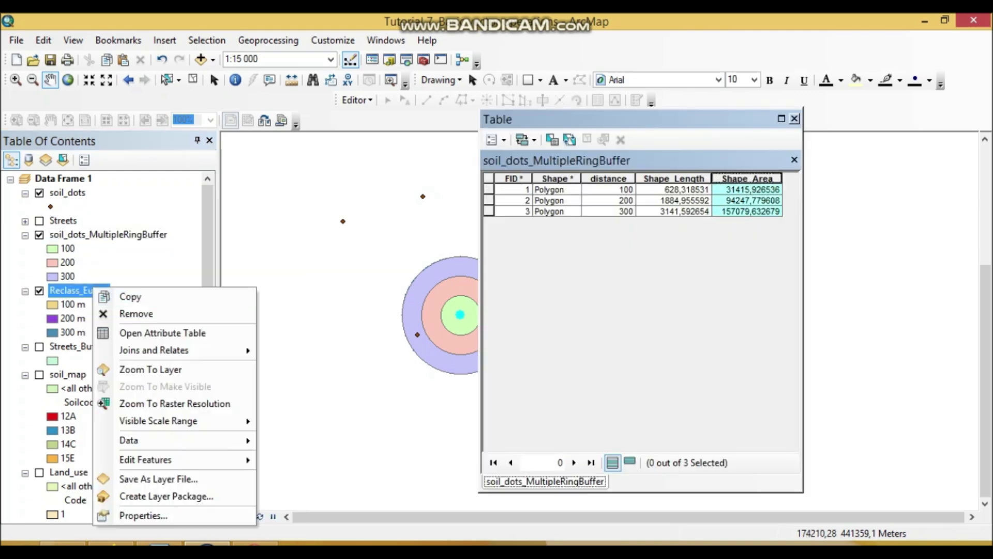
{"action": "left_click", "coordinate": [166, 332]}
{"action": "left_click", "coordinate": [679, 178]}
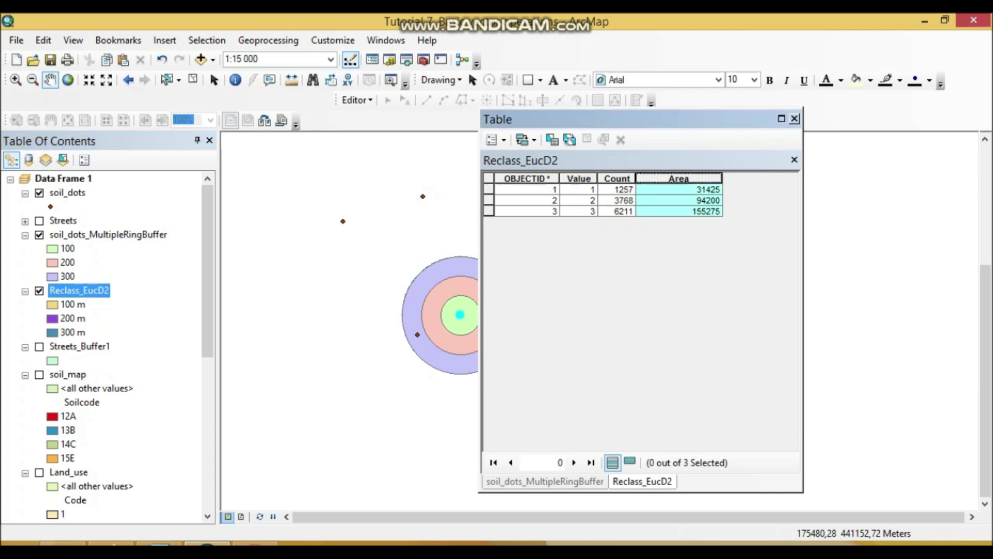
{"action": "left_click", "coordinate": [545, 481]}
{"action": "left_click", "coordinate": [643, 482]}
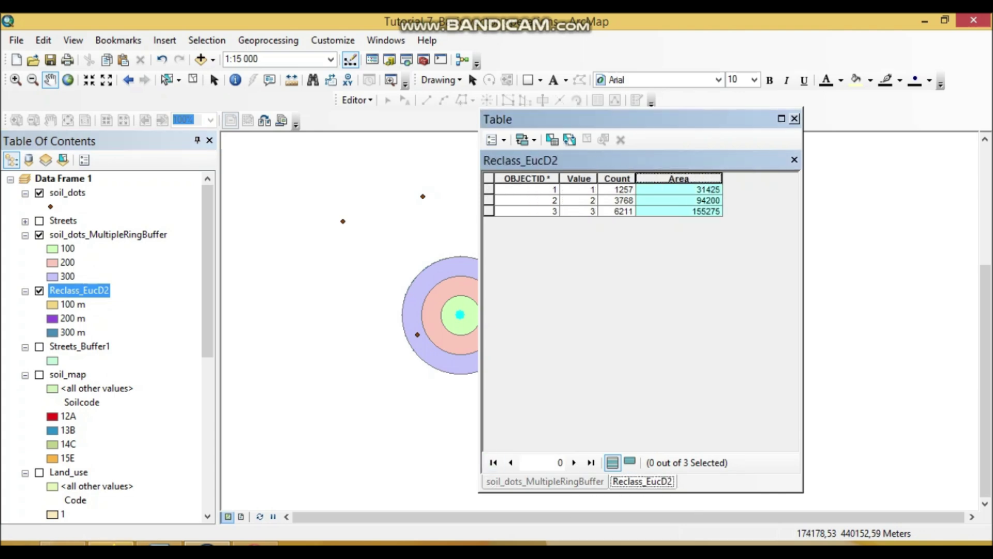
Step: Check the answer screenshots of both area tables in the Word document, continuing to the Subset section
{"action": "left_click", "coordinate": [159, 543]}
{"action": "scroll", "coordinate": [491, 320], "scroll_direction": "up", "scroll_amount": 2}
{"action": "scroll", "coordinate": [491, 321], "scroll_direction": "up", "scroll_amount": 6}
{"action": "scroll", "coordinate": [491, 321], "scroll_direction": "down", "scroll_amount": 10}
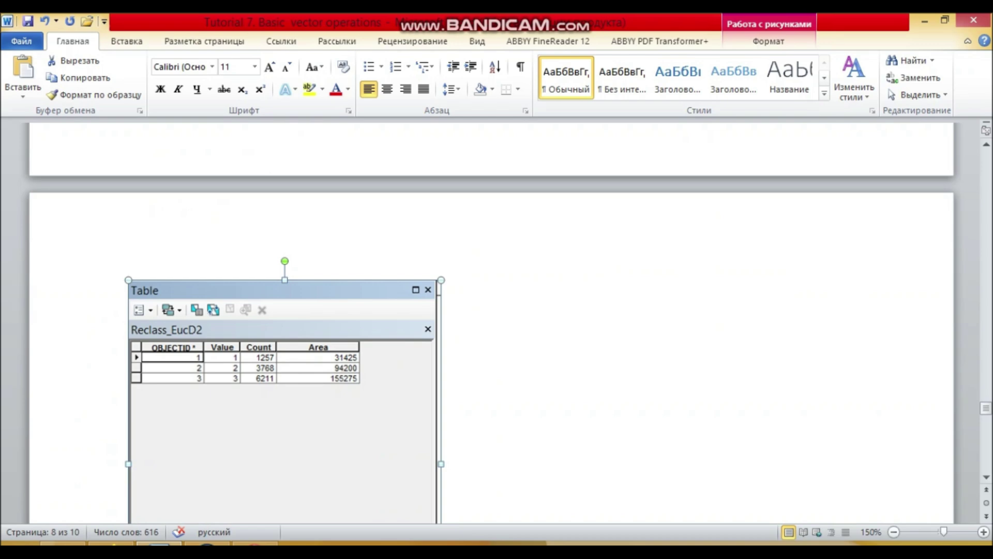
{"action": "scroll", "coordinate": [491, 320], "scroll_direction": "down", "scroll_amount": 4}
{"action": "scroll", "coordinate": [491, 321], "scroll_direction": "up", "scroll_amount": 2}
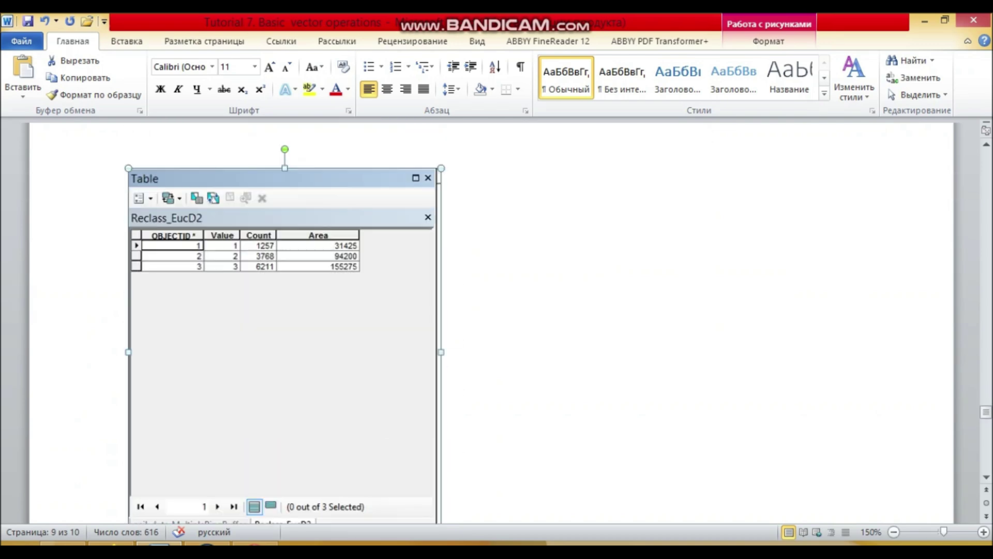
{"action": "scroll", "coordinate": [130, 296], "scroll_direction": "down", "scroll_amount": 6}
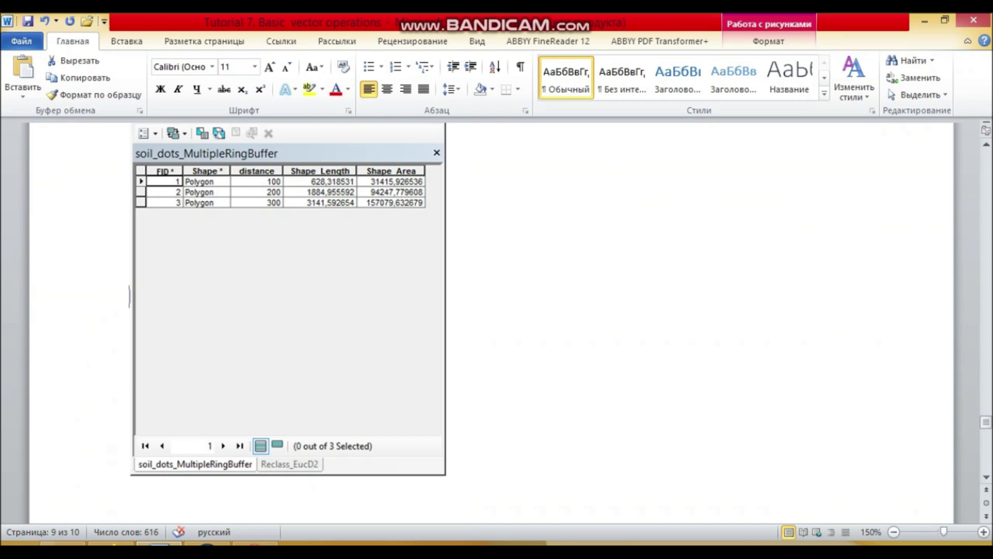
{"action": "scroll", "coordinate": [130, 295], "scroll_direction": "down", "scroll_amount": 4}
{"action": "left_click", "coordinate": [129, 288]}
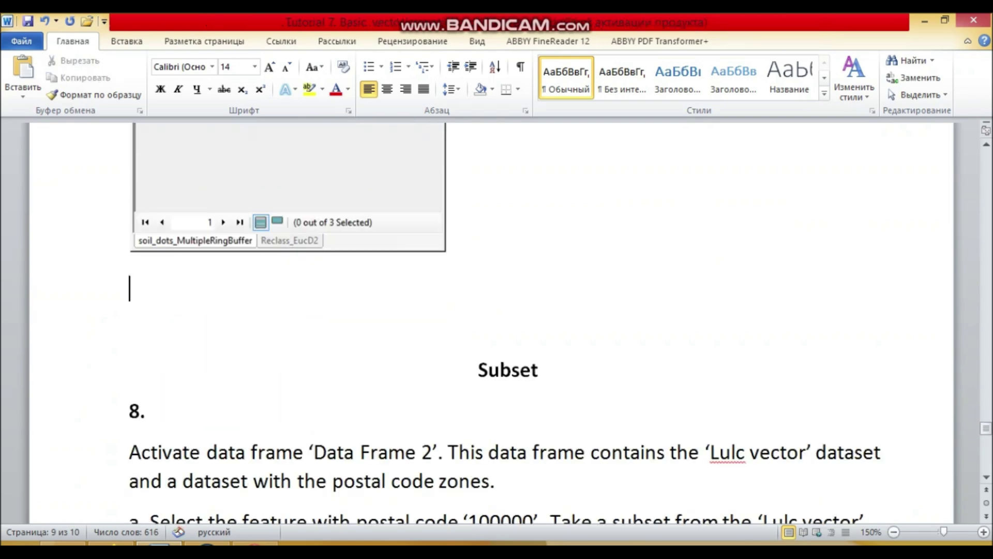
Step: Return to ArcMap, close the attribute tables and clear the selected feature on the map
{"action": "left_click", "coordinate": [207, 542]}
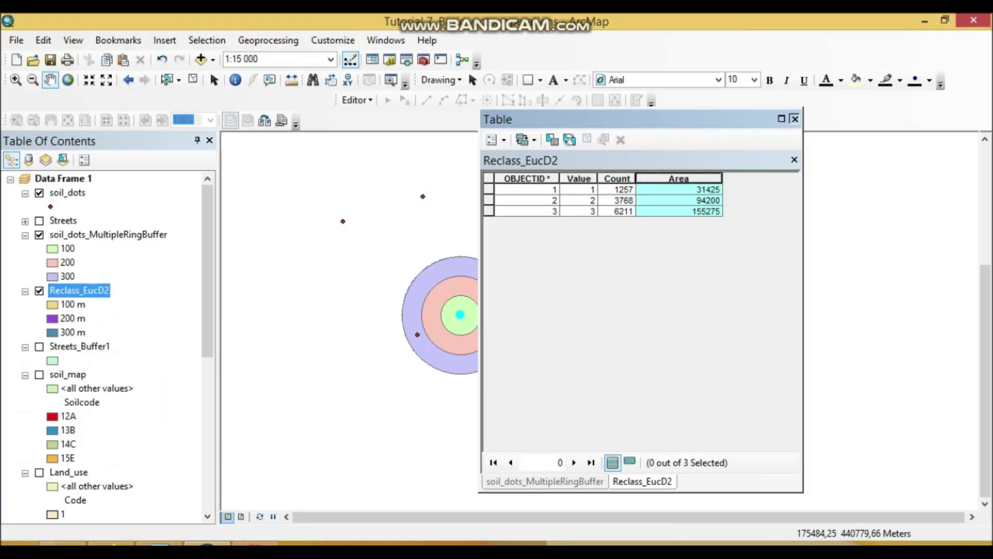
{"action": "left_click", "coordinate": [794, 119]}
{"action": "left_click", "coordinate": [192, 79]}
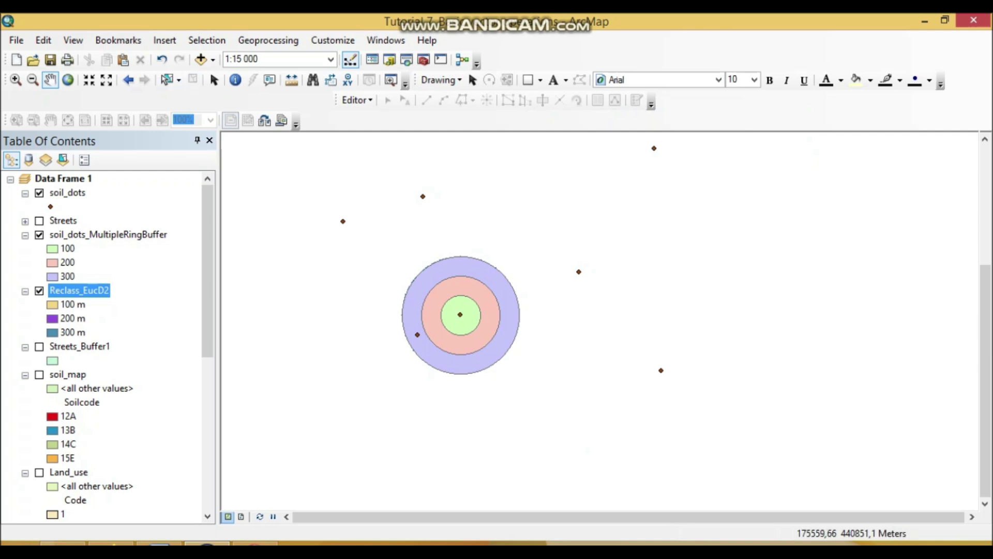
{"action": "scroll", "coordinate": [576, 310], "scroll_direction": "up", "scroll_amount": 2}
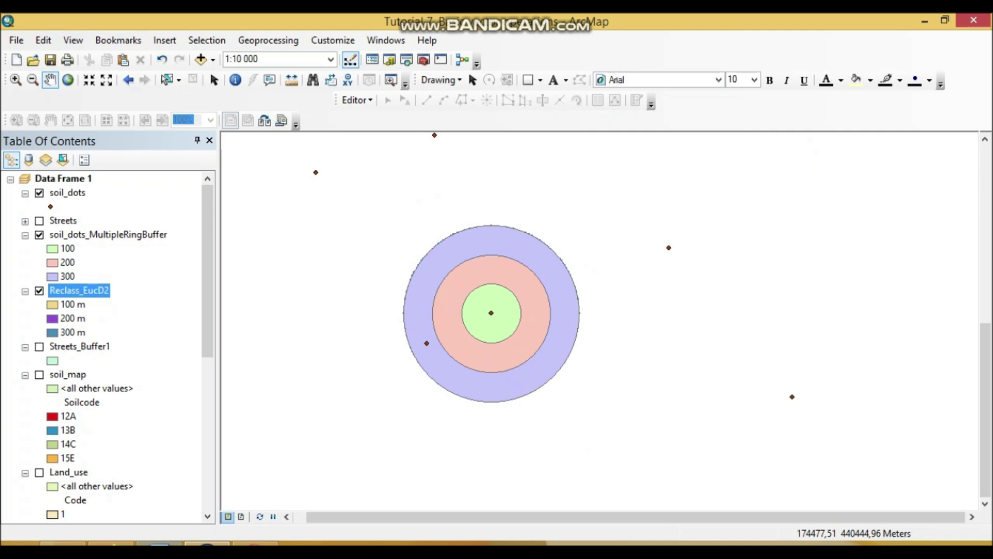
Step: Read exercise 8 in the Word document and activate Data Frame 2 in ArcMap
{"action": "left_click", "coordinate": [159, 543]}
{"action": "scroll", "coordinate": [492, 321], "scroll_direction": "down", "scroll_amount": 3}
{"action": "scroll", "coordinate": [492, 321], "scroll_direction": "down", "scroll_amount": 3}
{"action": "scroll", "coordinate": [491, 321], "scroll_direction": "up", "scroll_amount": 3}
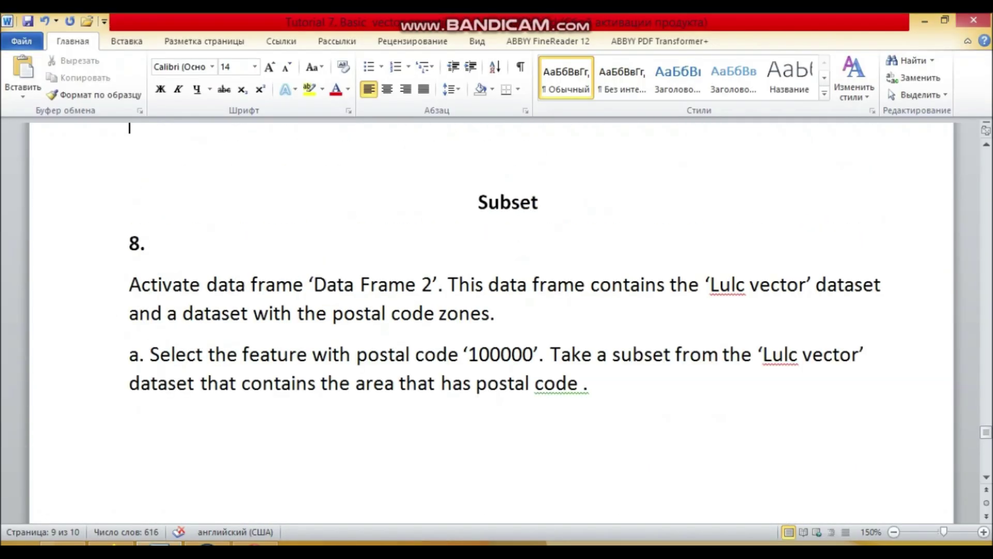
{"action": "left_click", "coordinate": [207, 543]}
{"action": "scroll", "coordinate": [103, 342], "scroll_direction": "down", "scroll_amount": 8}
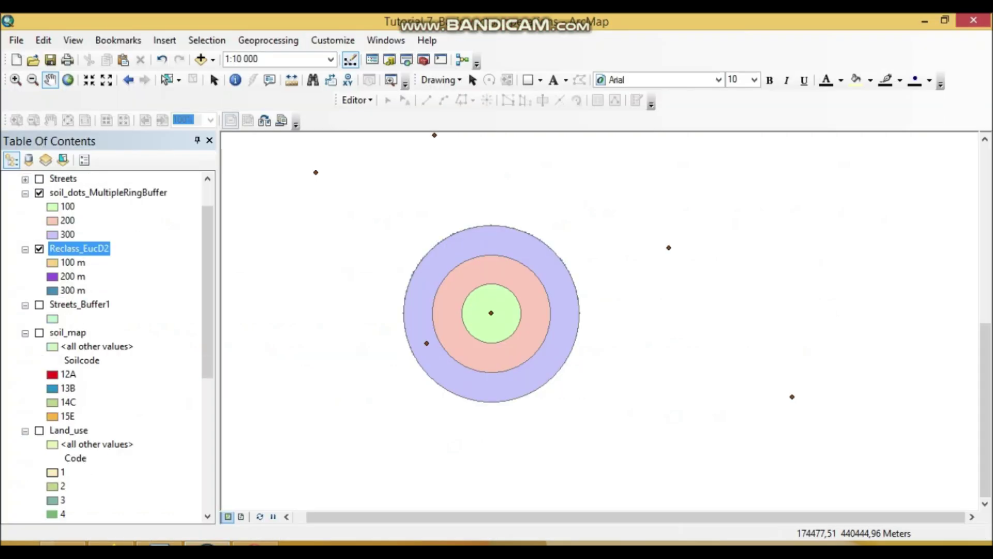
{"action": "right_click", "coordinate": [62, 388]}
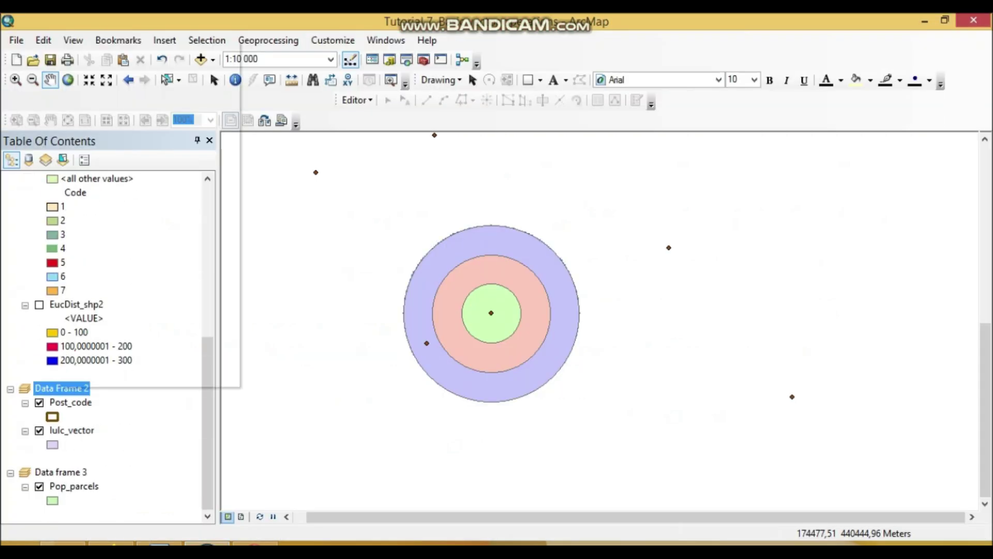
{"action": "left_click", "coordinate": [104, 356]}
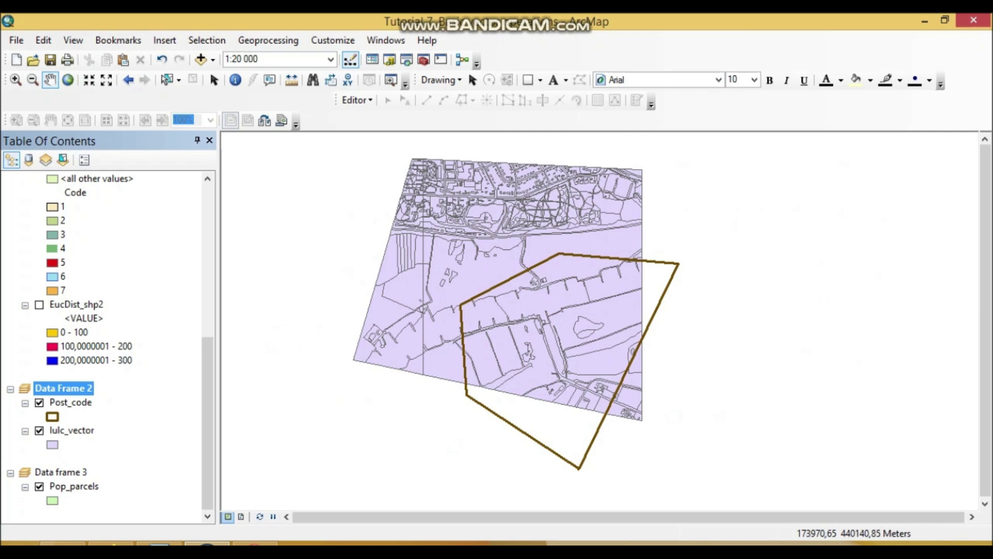
Step: Read task 8a in the Word document and locate the lulc_vector layer it mentions in ArcMap's Data Frame 2
{"action": "left_click", "coordinate": [159, 543]}
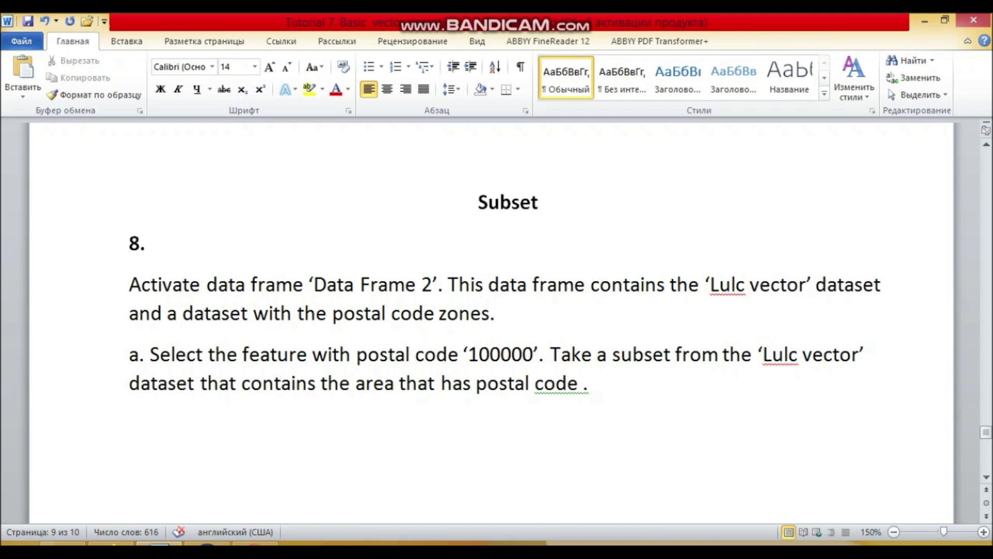
{"action": "left_click", "coordinate": [761, 285]}
{"action": "left_click", "coordinate": [206, 543]}
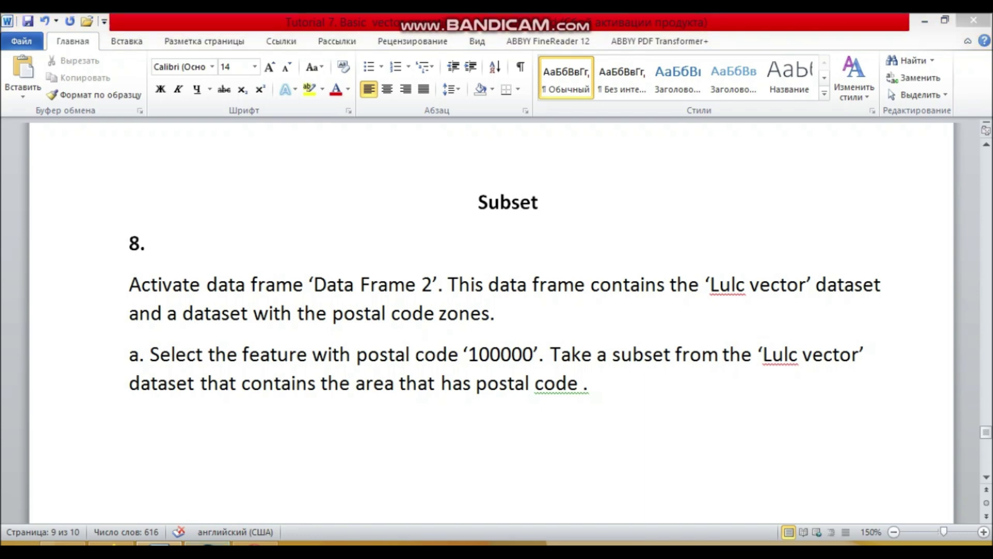
{"action": "left_click", "coordinate": [72, 430]}
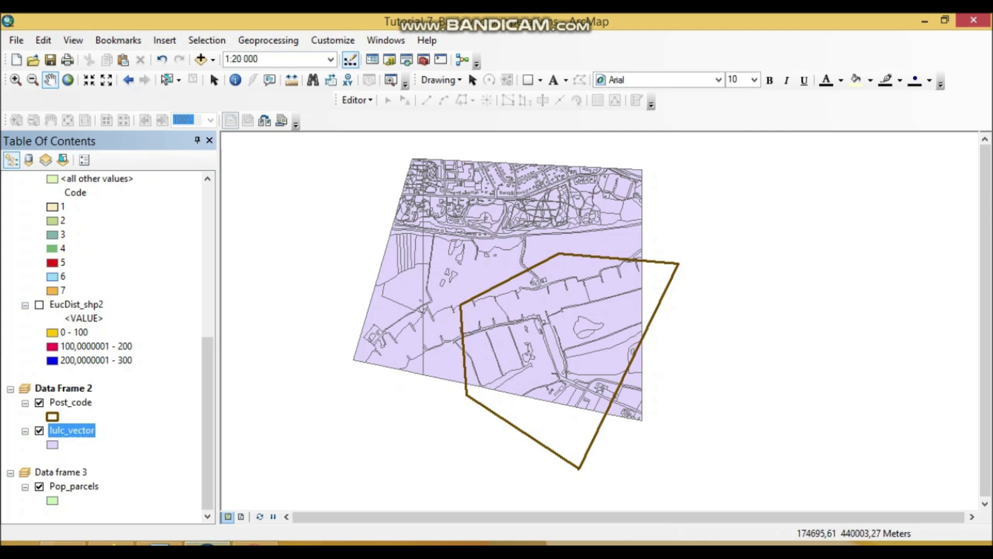
{"action": "left_click", "coordinate": [159, 543]}
{"action": "scroll", "coordinate": [760, 228], "scroll_direction": "down", "scroll_amount": 2}
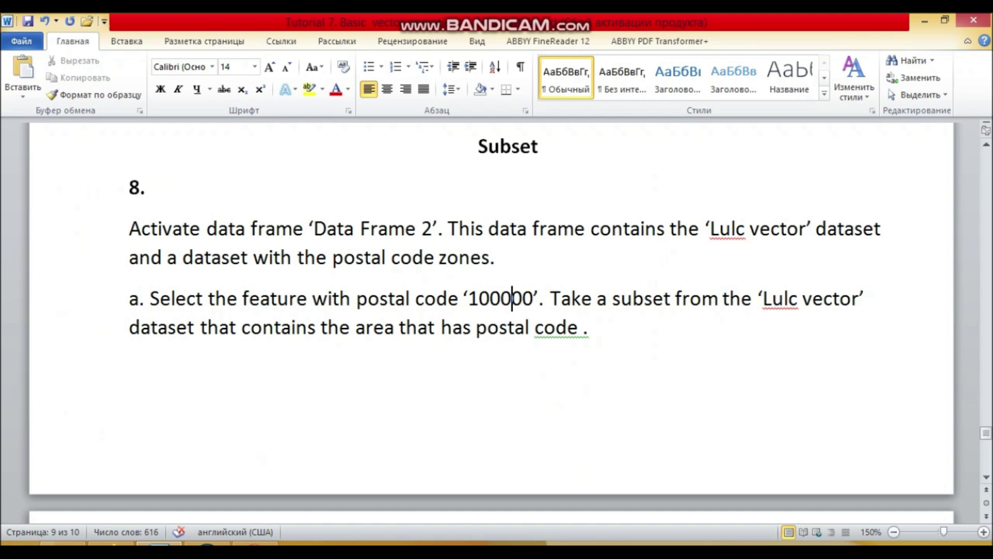
Step: Switch from the Word document to ArcMap, open ArcToolbox beside the map and collapse the Spatial Analyst Tools toolbox
{"action": "scroll", "coordinate": [514, 248], "scroll_direction": "down", "scroll_amount": 2}
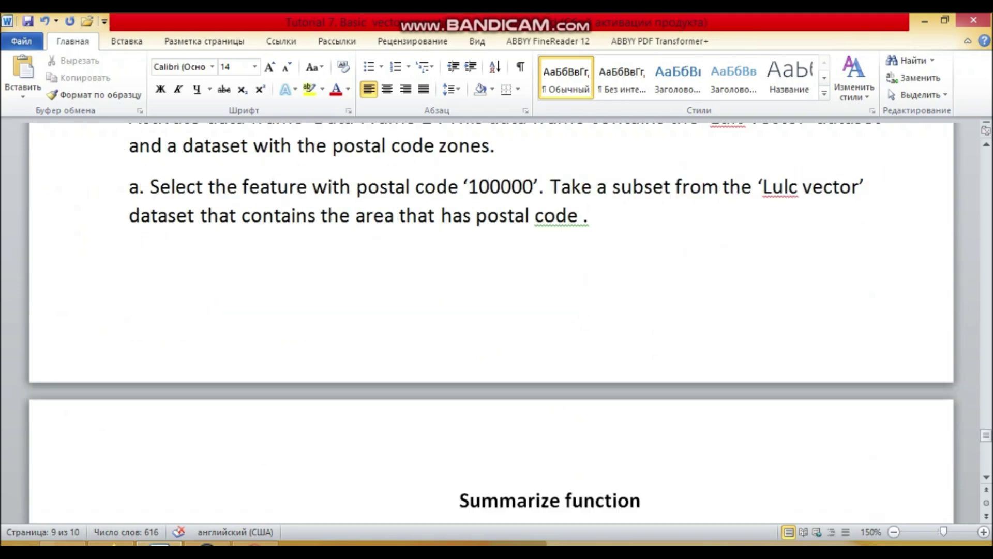
{"action": "left_click", "coordinate": [207, 542]}
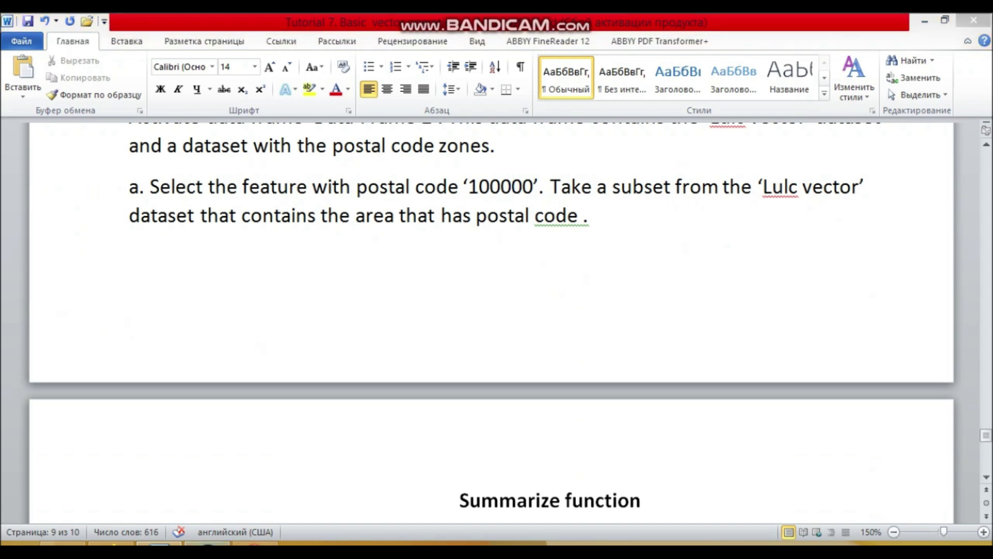
{"action": "left_click", "coordinate": [424, 59]}
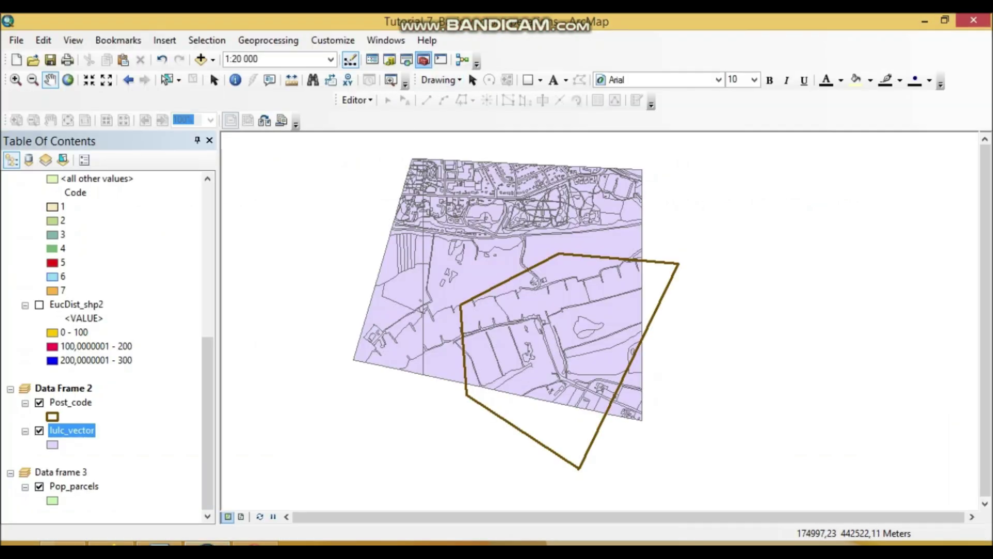
{"action": "left_click_drag", "start_coordinate": [642, 118], "coordinate": [968, 328]}
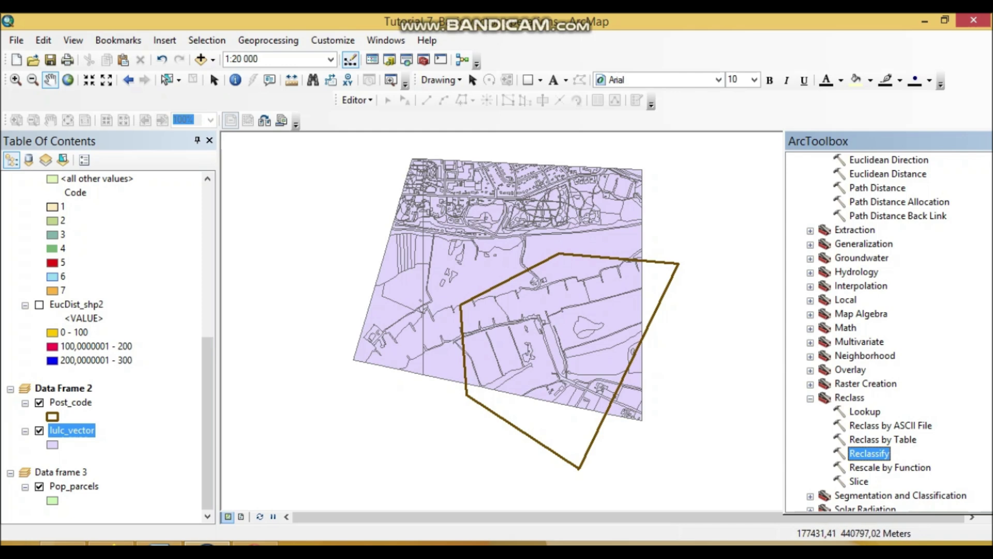
{"action": "scroll", "coordinate": [887, 331], "scroll_direction": "up", "scroll_amount": 8}
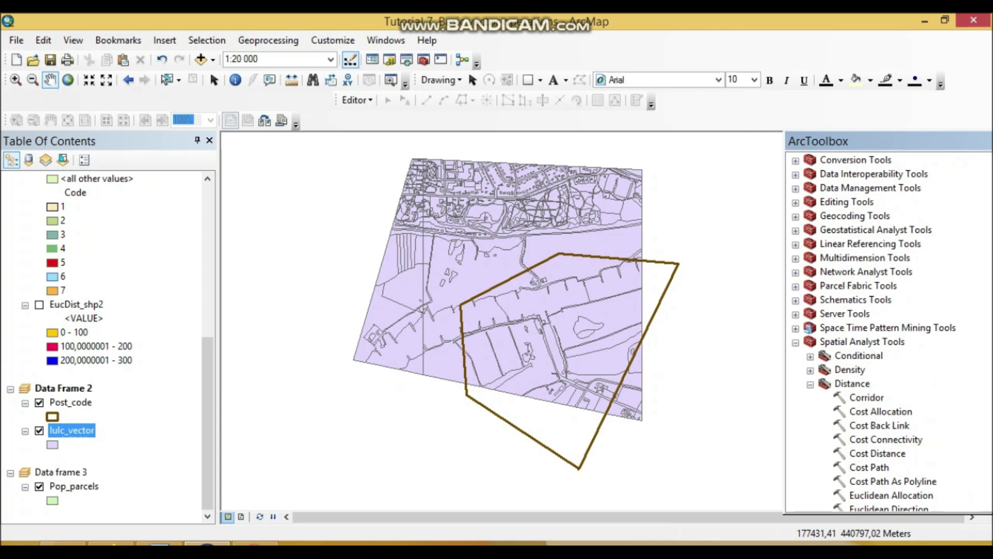
{"action": "left_click", "coordinate": [796, 342]}
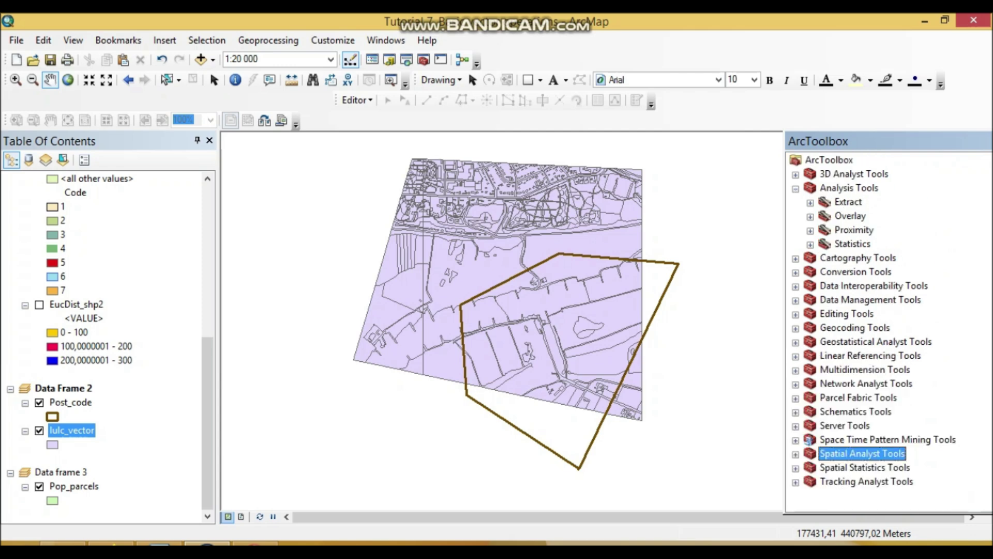
Step: Clip lulc_vector with Post_code as the clip features, using the Analysis Extract Clip tool with output lulcvector_Clip in Default.gdb
{"action": "double_click", "coordinate": [850, 215]}
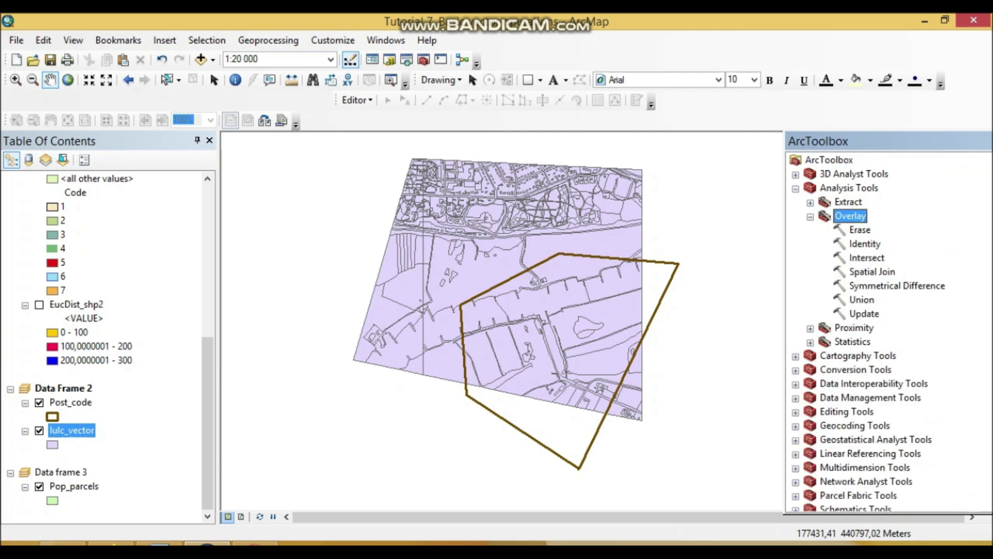
{"action": "left_click", "coordinate": [809, 202]}
{"action": "double_click", "coordinate": [857, 216]}
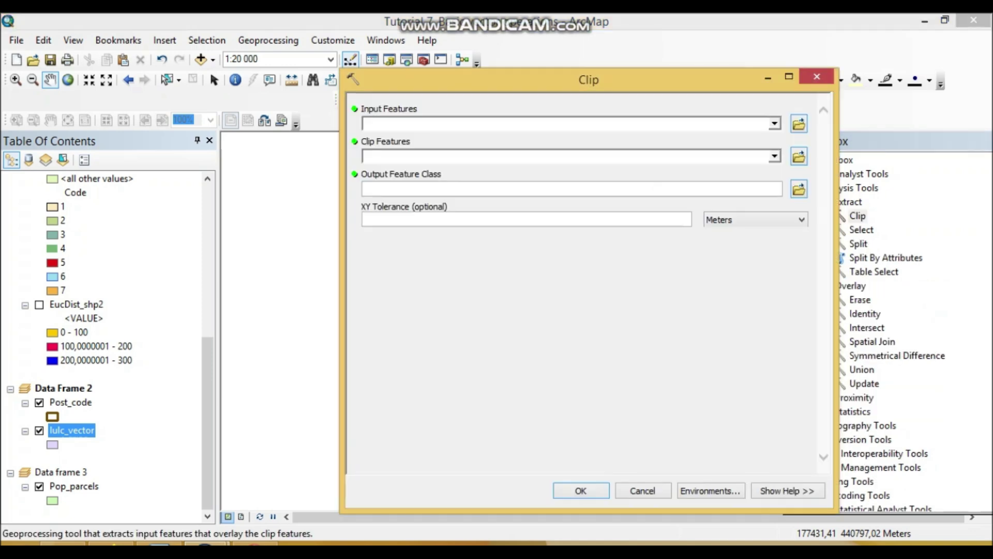
{"action": "left_click", "coordinate": [774, 123]}
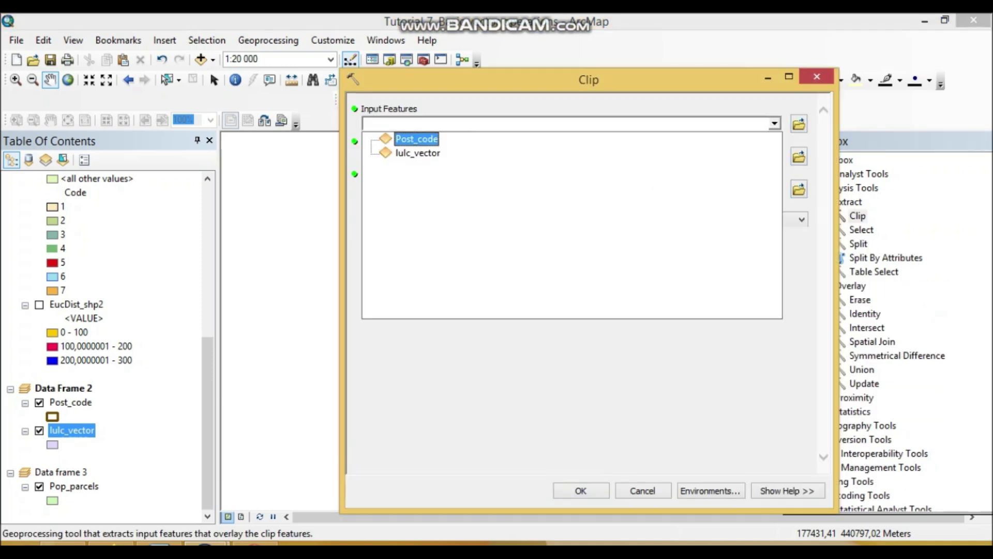
{"action": "key", "text": "Down"}
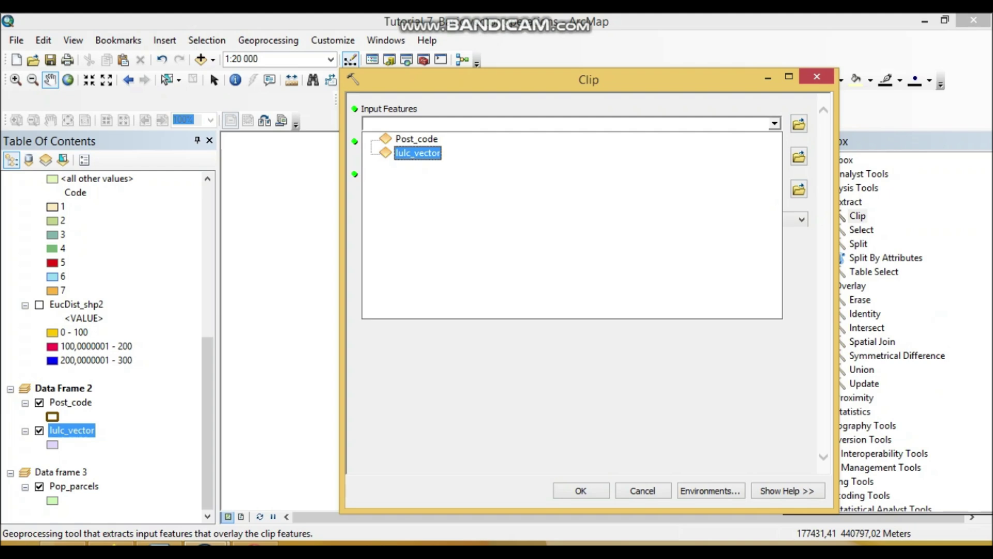
{"action": "key", "text": "Return"}
{"action": "left_click", "coordinate": [774, 156]}
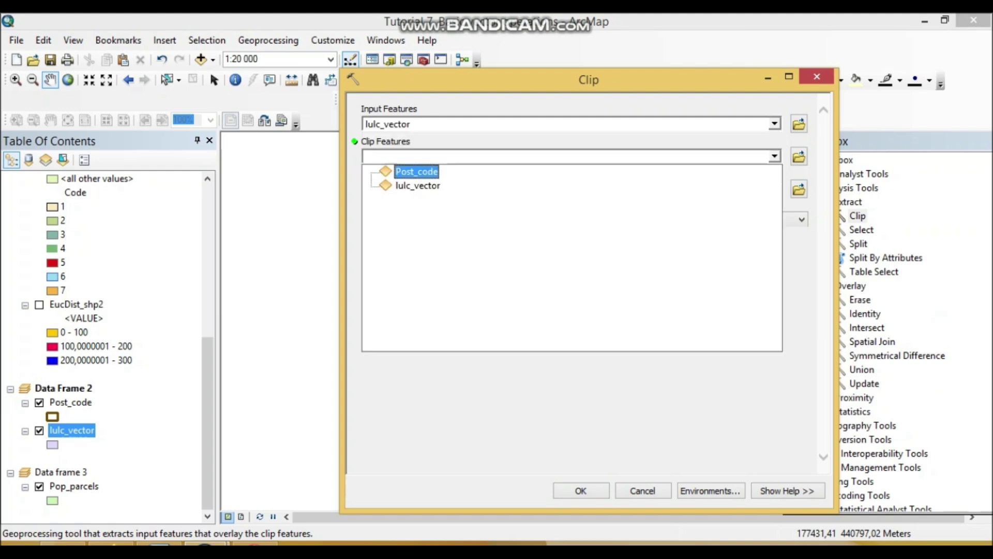
{"action": "left_click", "coordinate": [417, 171]}
{"action": "left_click_drag", "start_coordinate": [517, 80], "coordinate": [957, 98]}
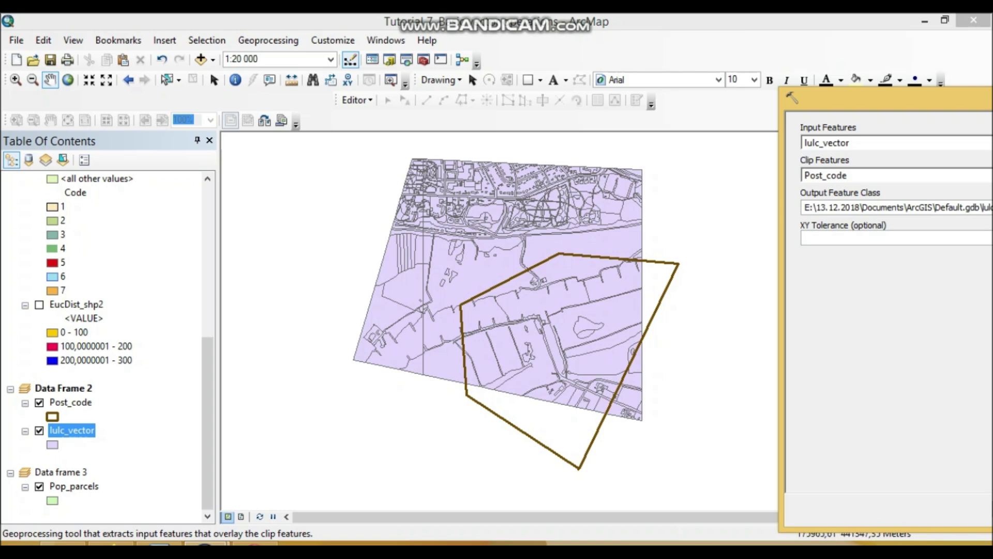
{"action": "left_click_drag", "start_coordinate": [957, 98], "coordinate": [500, 59]}
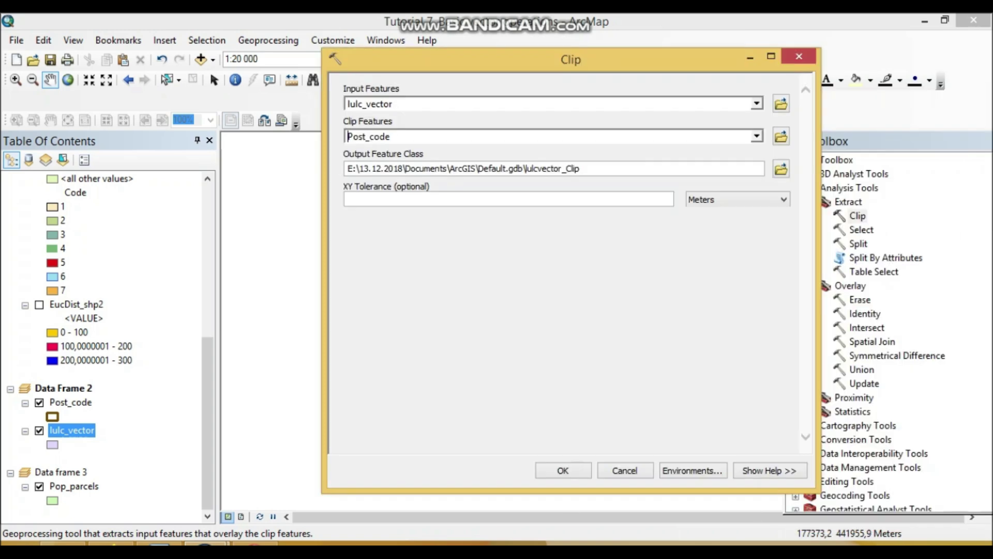
{"action": "key", "text": "Return"}
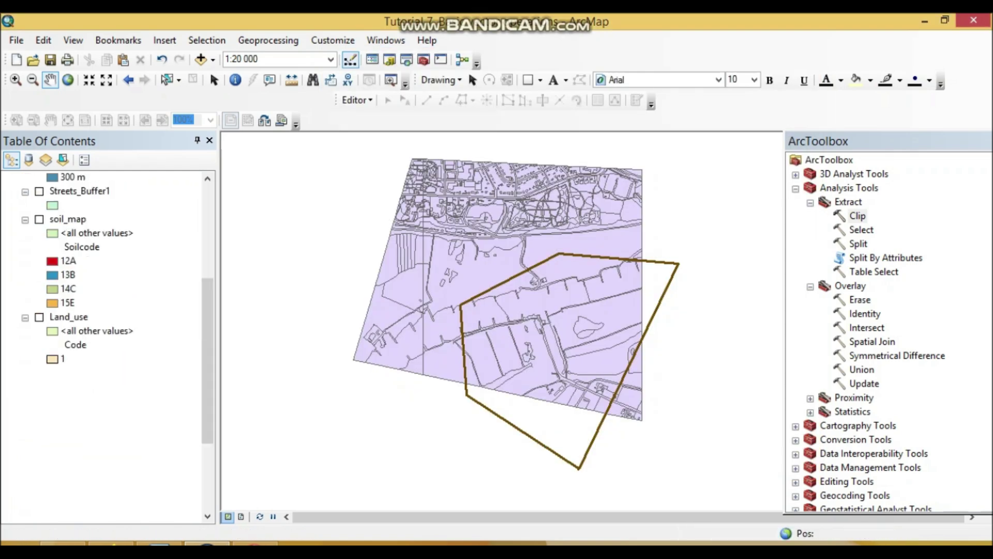
Step: Hide the lulc_vector and Post_code layers in Data Frame 2, leaving only lulcvector_Clip displayed
{"action": "scroll", "coordinate": [104, 347], "scroll_direction": "down", "scroll_amount": 2}
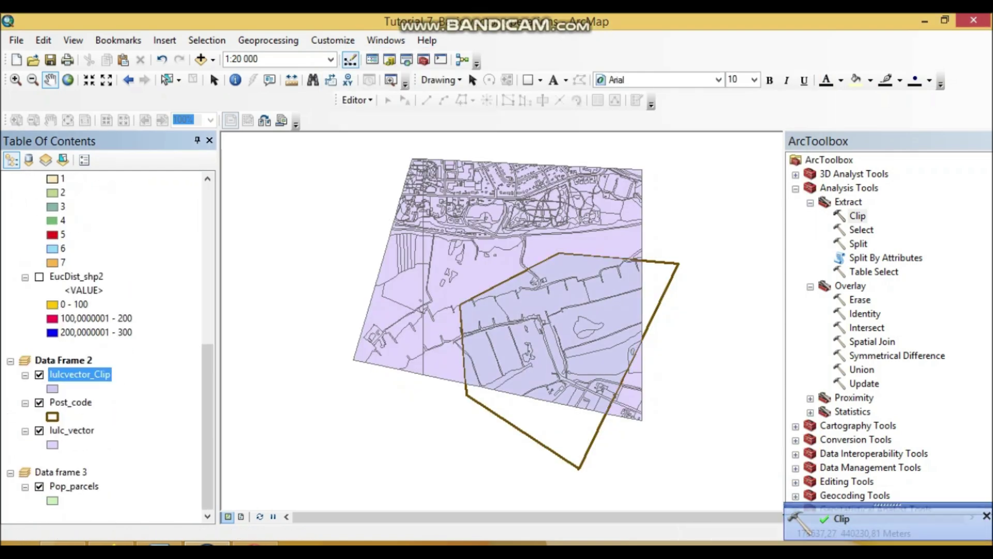
{"action": "left_click", "coordinate": [40, 430]}
{"action": "left_click", "coordinate": [39, 402]}
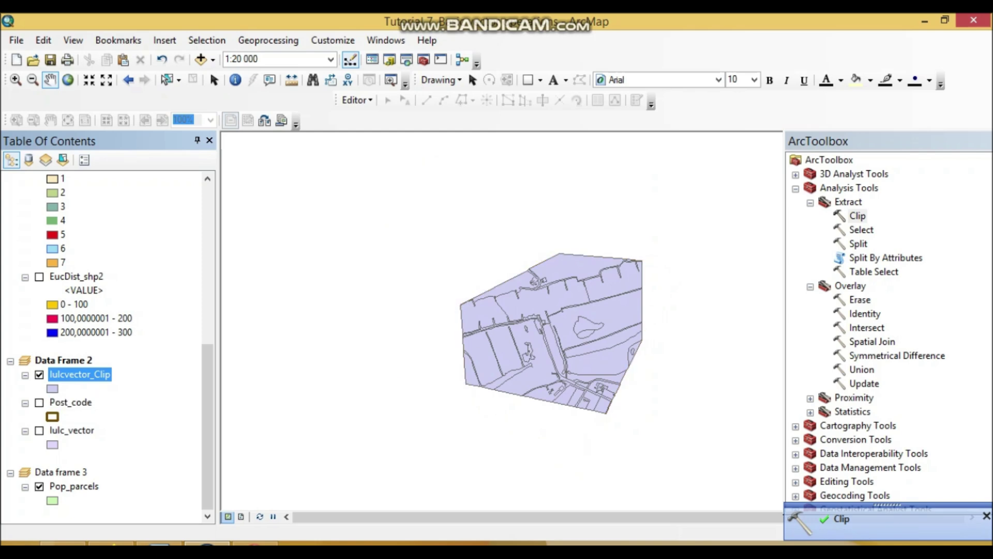
Step: Change the lulcvector_Clip layer's symbol to the outline-free ESRI Green fill
{"action": "left_click", "coordinate": [54, 388]}
{"action": "left_click", "coordinate": [403, 253]}
{"action": "left_click", "coordinate": [341, 190]}
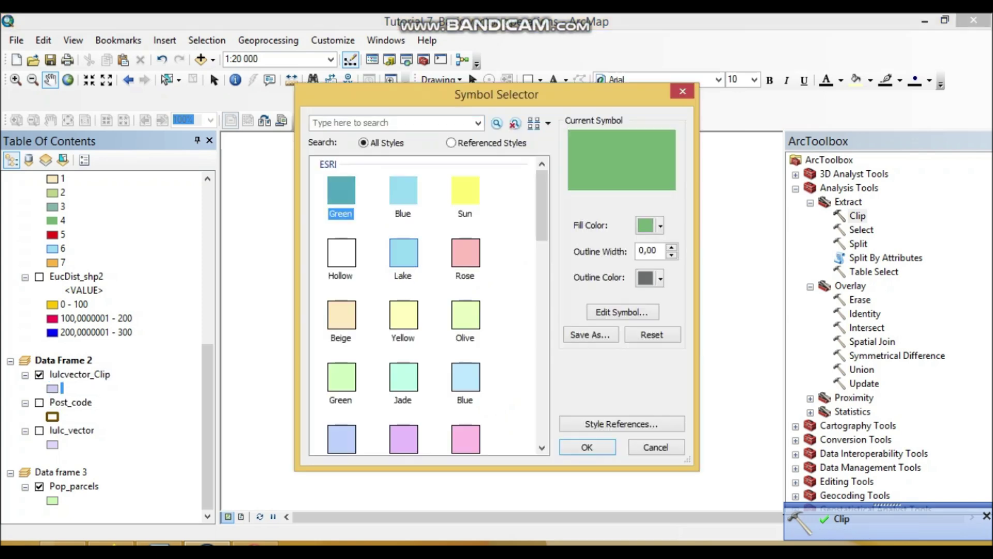
{"action": "left_click", "coordinate": [587, 447]}
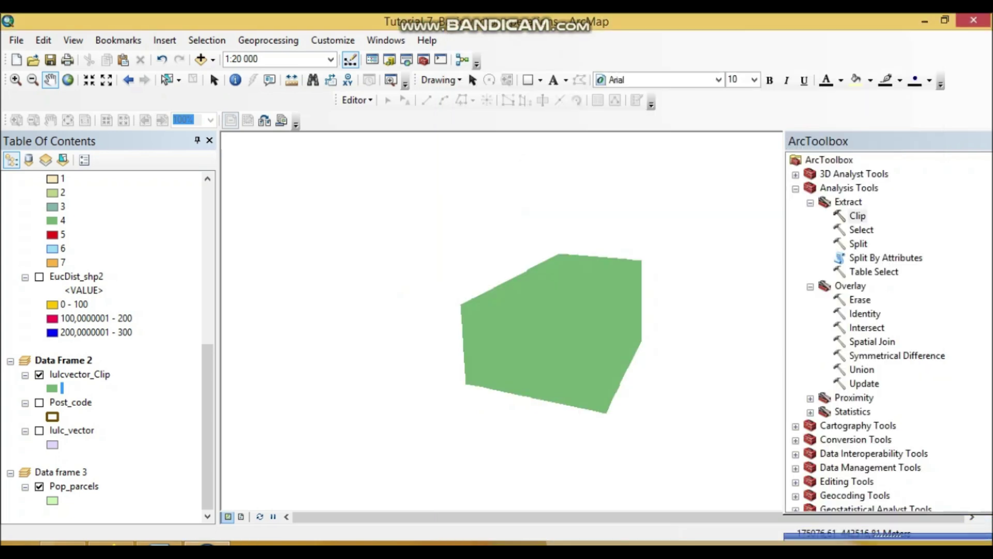
Step: Capture a screenshot of the green clipped area and paste it under task 8a in the Word document
{"action": "left_click_drag", "start_coordinate": [317, 182], "coordinate": [736, 483]}
{"action": "right_click", "coordinate": [575, 347]}
{"action": "left_click", "coordinate": [627, 374]}
{"action": "left_click", "coordinate": [158, 543]}
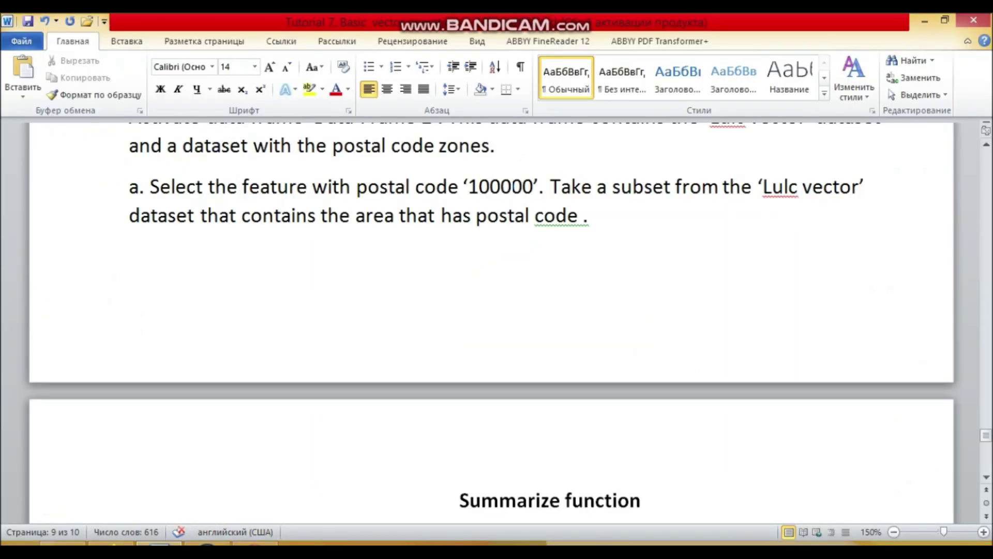
{"action": "left_click", "coordinate": [589, 215]}
{"action": "key", "text": "Return"}
{"action": "key", "text": "ctrl+z"}
{"action": "key", "text": "Return"}
{"action": "key", "text": "ctrl+v"}
Step: Return to ArcMap and display the Post_code layer together with lulcvector_Clip
{"action": "key", "text": "alt+Tab"}
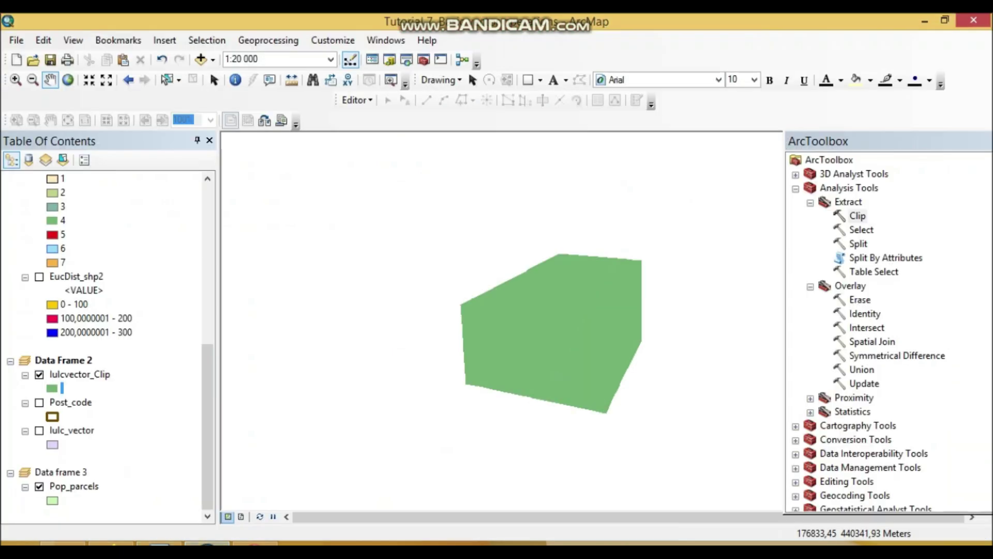
{"action": "left_click", "coordinate": [89, 374]}
{"action": "right_click", "coordinate": [90, 374]}
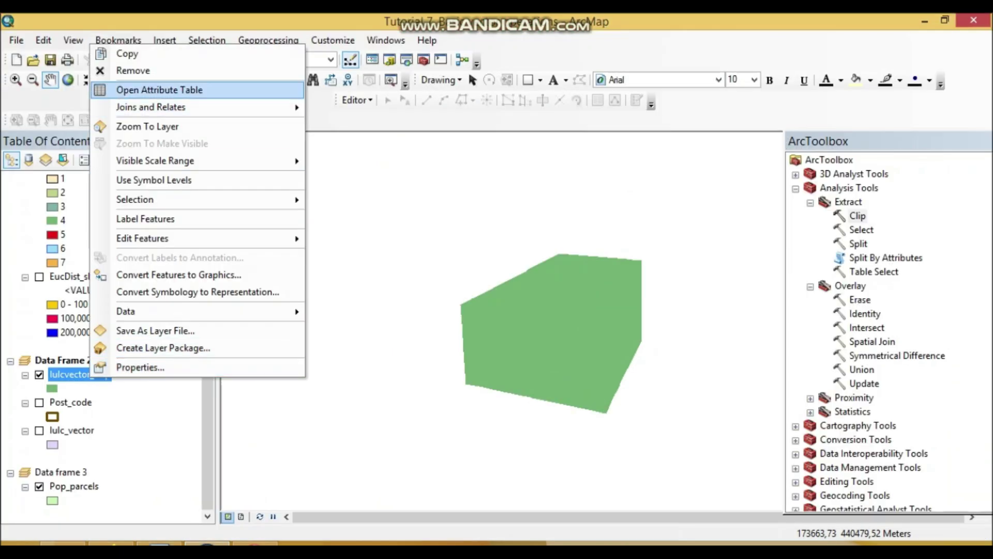
{"action": "left_click", "coordinate": [38, 402]}
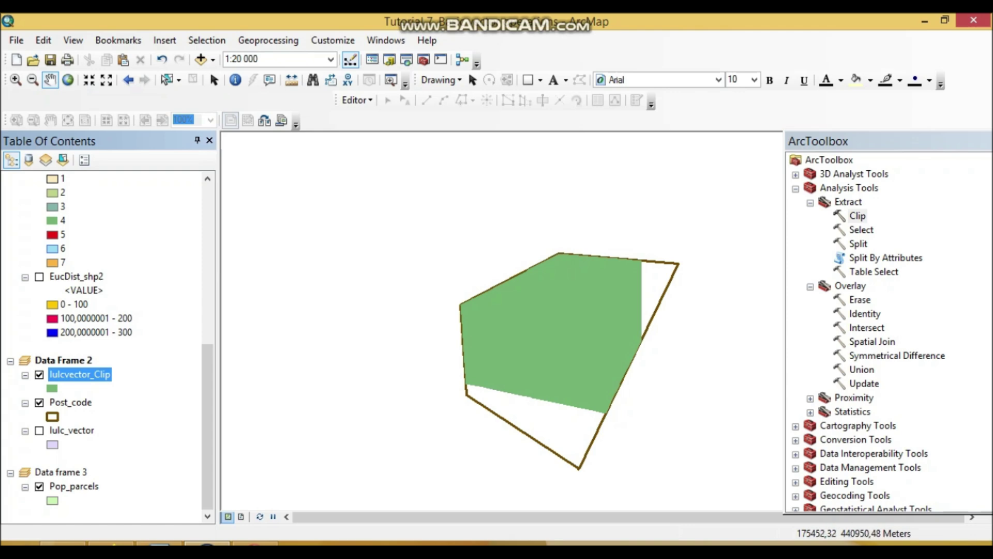
{"action": "right_click", "coordinate": [77, 374]}
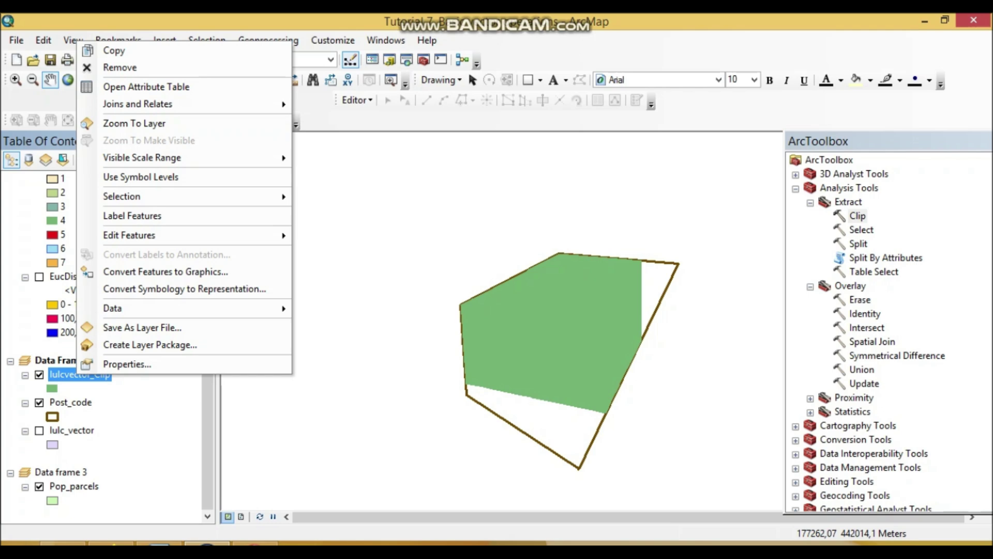
{"action": "double_click", "coordinate": [857, 216]}
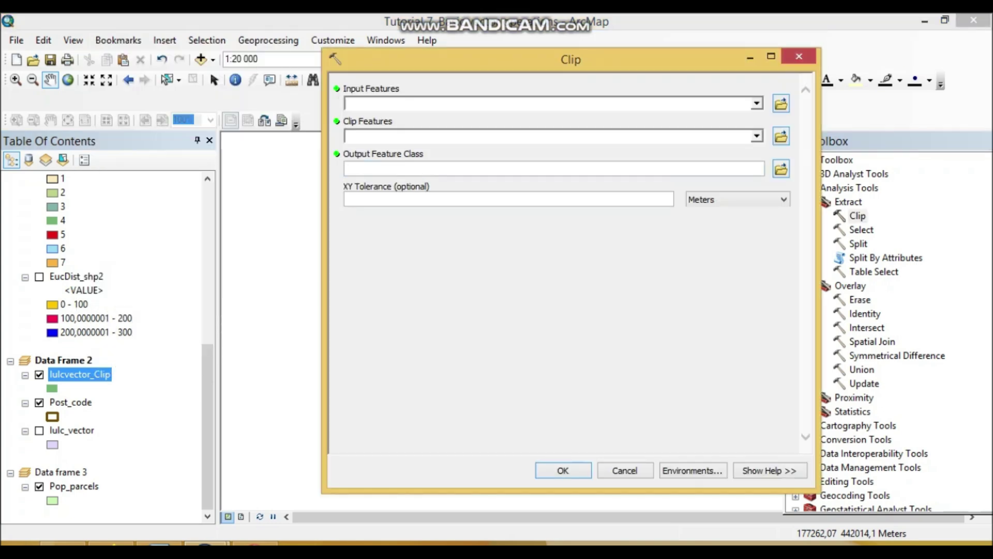
{"action": "left_click", "coordinate": [799, 56]}
Step: Examine each field in the attribute table of lulcvector_Clip, from Shape_Area back to FID, and close the table
{"action": "right_click", "coordinate": [106, 375]}
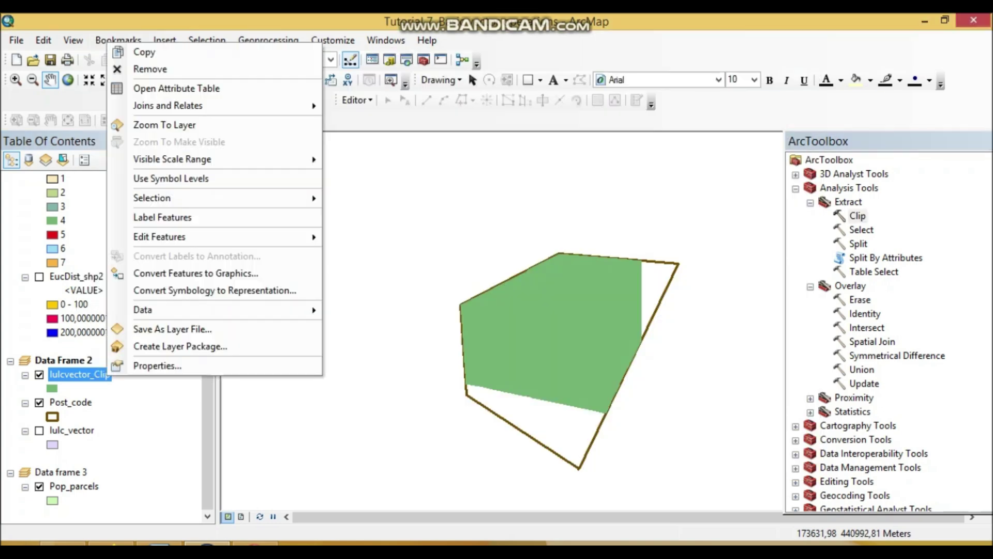
{"action": "left_click", "coordinate": [171, 89]}
{"action": "left_click_drag", "start_coordinate": [807, 141], "coordinate": [334, 118]}
{"action": "left_click_drag", "start_coordinate": [636, 299], "coordinate": [970, 299]}
{"action": "left_click", "coordinate": [682, 177]}
{"action": "left_click", "coordinate": [609, 189]}
{"action": "left_click_drag", "start_coordinate": [539, 178], "coordinate": [542, 177]}
{"action": "left_click", "coordinate": [511, 177]}
{"action": "left_click", "coordinate": [447, 178]}
{"action": "left_click", "coordinate": [390, 177]}
{"action": "left_click", "coordinate": [346, 178]}
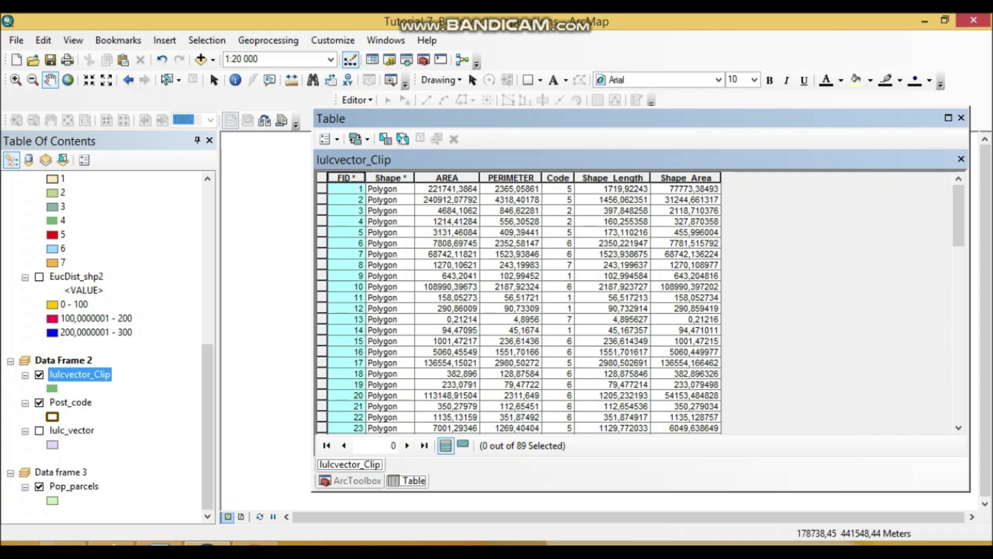
{"action": "left_click", "coordinate": [961, 118]}
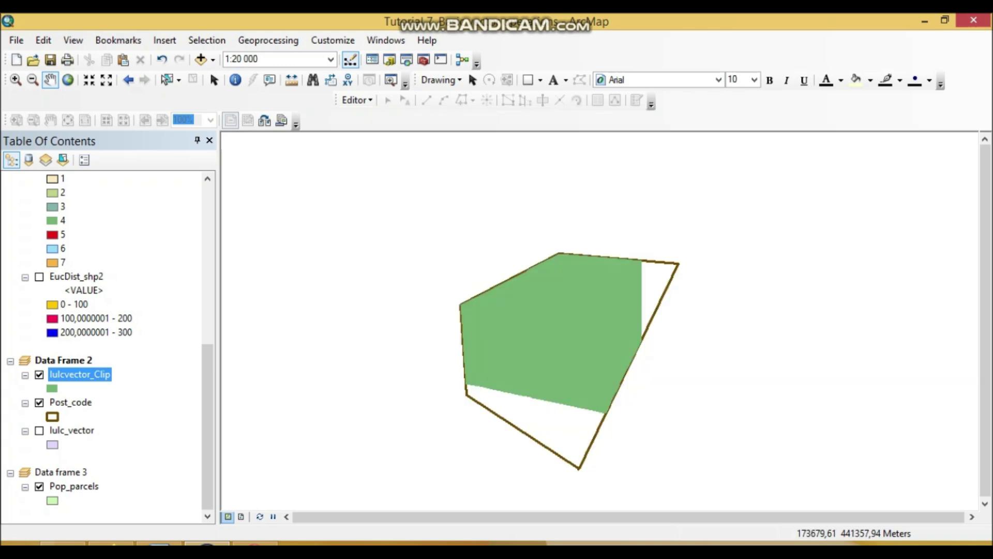
Step: Check the fields in the original lulc_vector attribute table for comparison and close the table
{"action": "right_click", "coordinate": [72, 430]}
{"action": "left_click", "coordinate": [143, 144]}
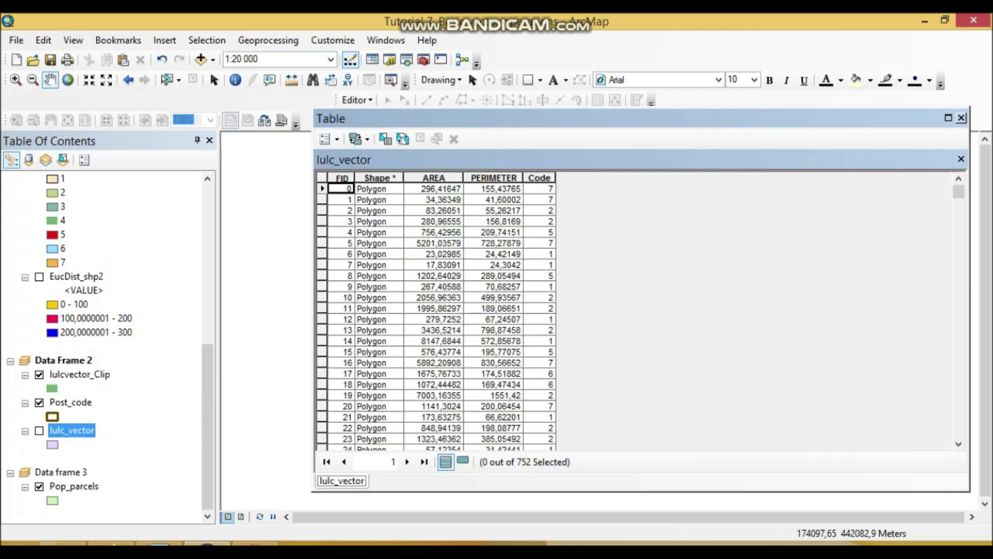
{"action": "left_click", "coordinate": [961, 118]}
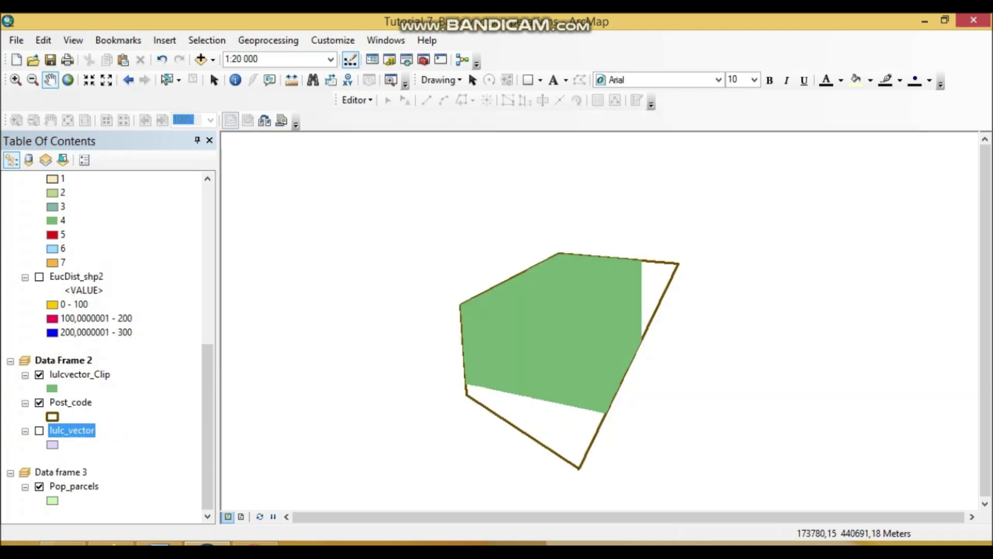
Step: Symbolize lulcvector_Clip by unique values of the Code field, adding all values
{"action": "right_click", "coordinate": [73, 375]}
{"action": "left_click", "coordinate": [134, 365]}
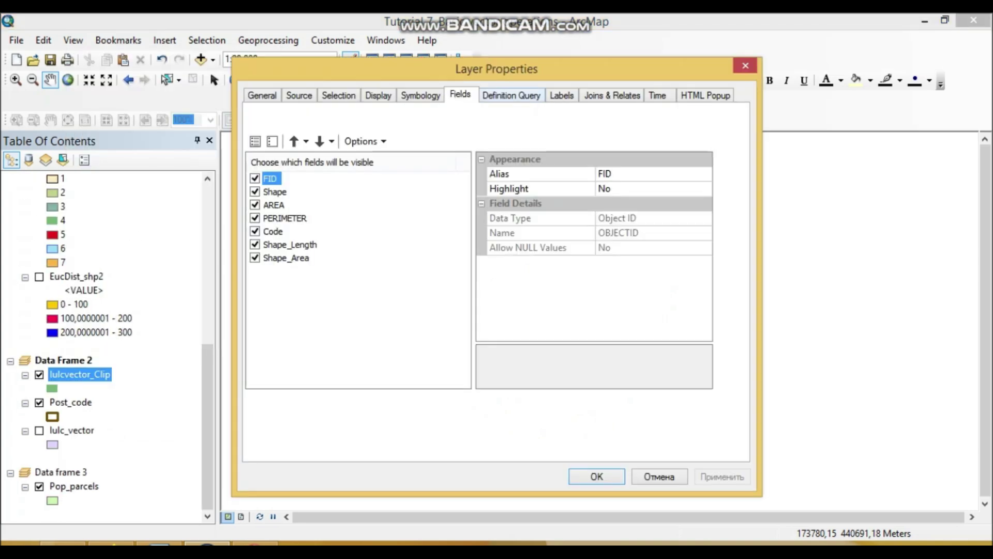
{"action": "left_click", "coordinate": [420, 95]}
{"action": "left_click", "coordinate": [273, 148]}
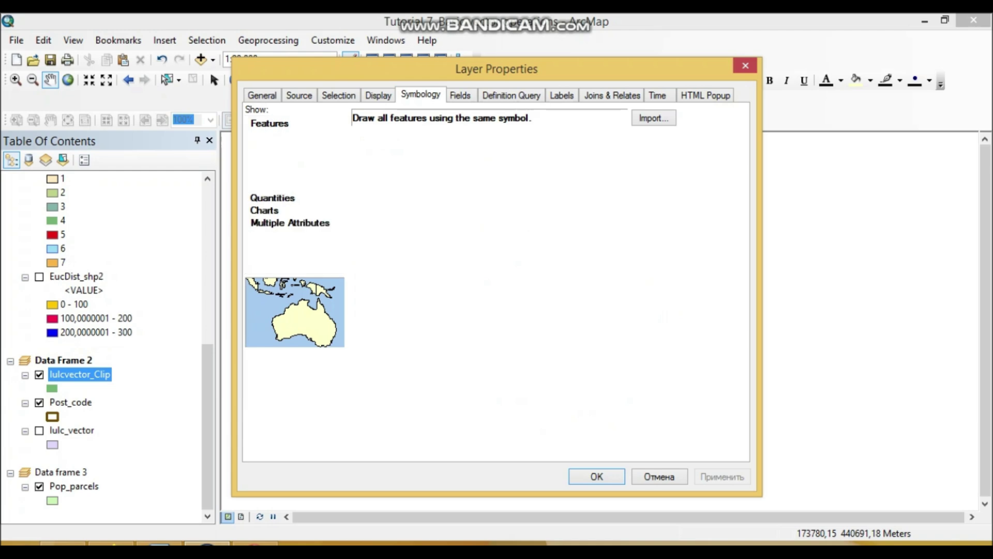
{"action": "left_click", "coordinate": [499, 149]}
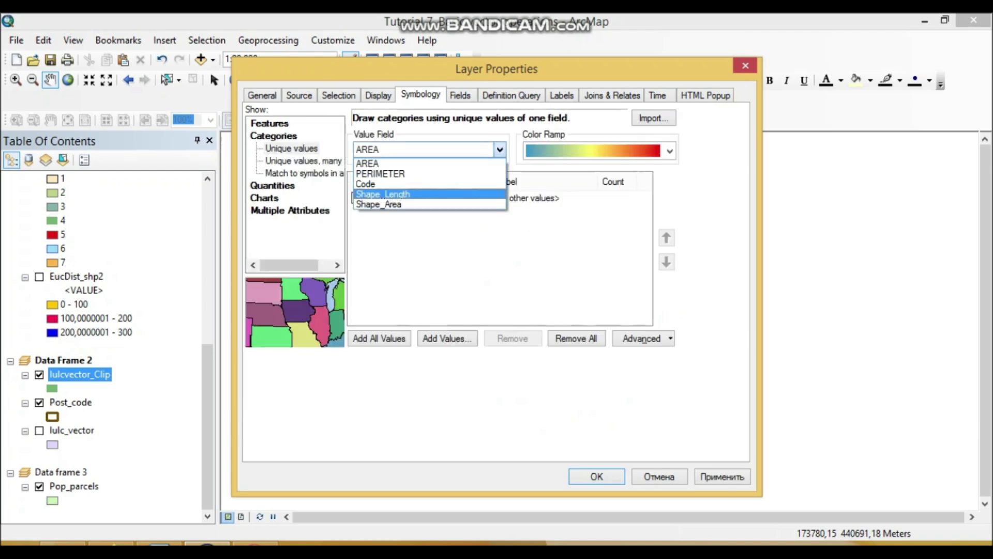
{"action": "left_click", "coordinate": [377, 183]}
{"action": "left_click", "coordinate": [379, 338]}
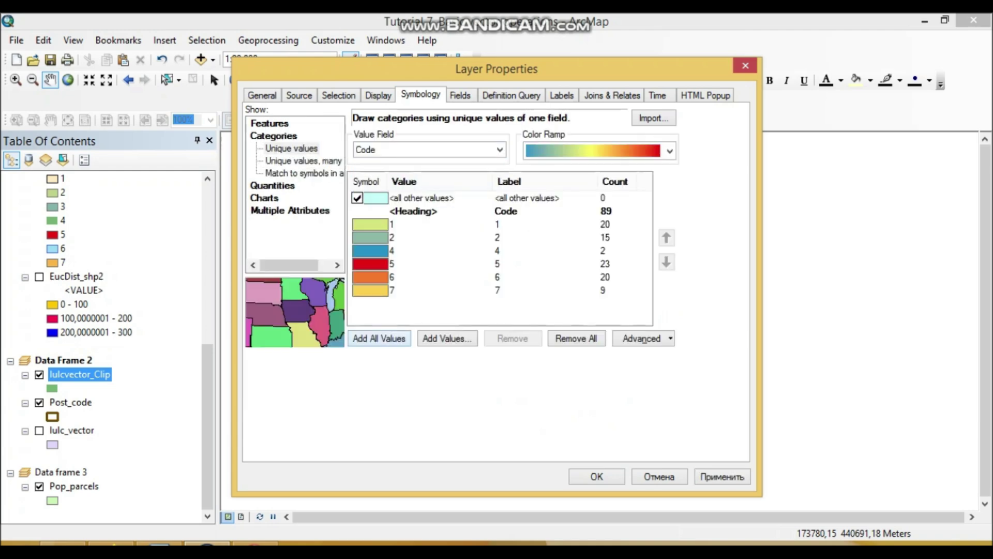
{"action": "left_click", "coordinate": [596, 476]}
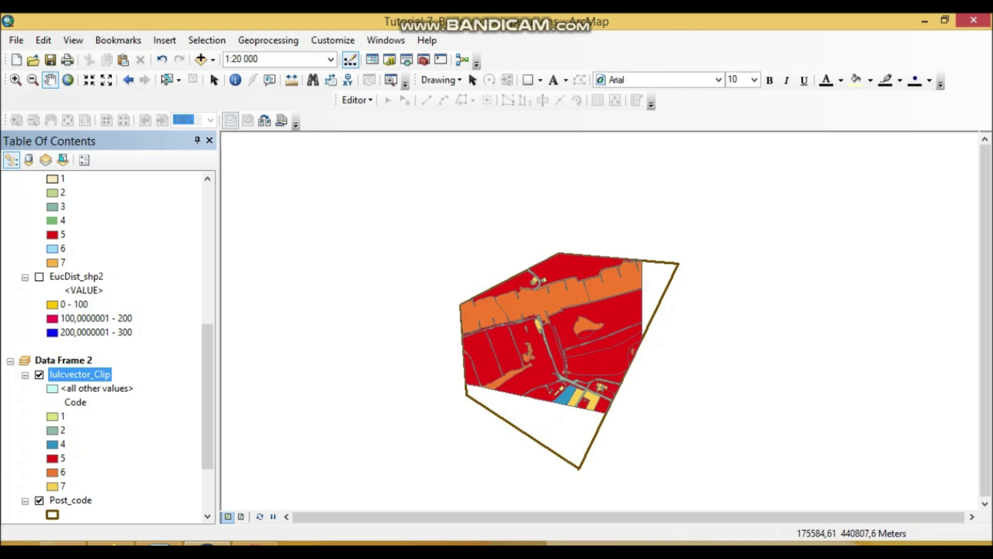
Step: Switch to the Word document and read exercise 9a in the Summarize function section
{"action": "key", "text": "alt+Tab"}
{"action": "scroll", "coordinate": [492, 321], "scroll_direction": "down", "scroll_amount": 3}
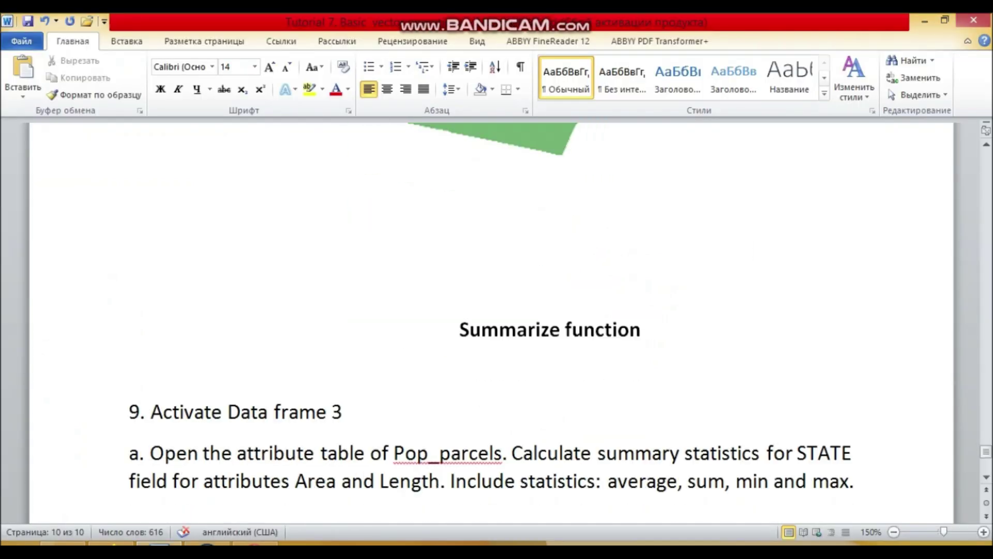
Step: Switch to ArcMap and activate Data frame 3
{"action": "scroll", "coordinate": [751, 250], "scroll_direction": "up", "scroll_amount": 5}
{"action": "scroll", "coordinate": [751, 250], "scroll_direction": "down", "scroll_amount": 8}
{"action": "scroll", "coordinate": [751, 194], "scroll_direction": "up", "scroll_amount": 2}
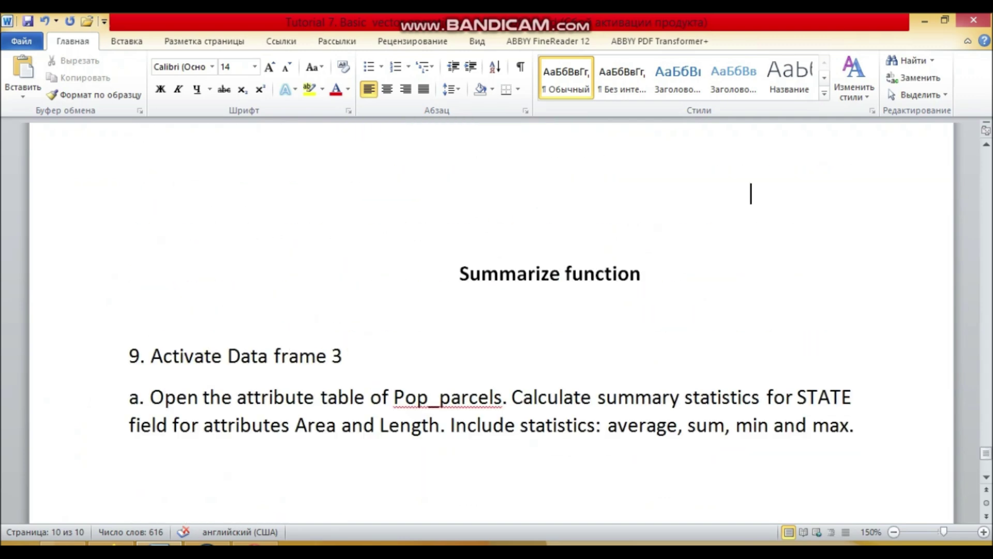
{"action": "key", "text": "alt+Tab"}
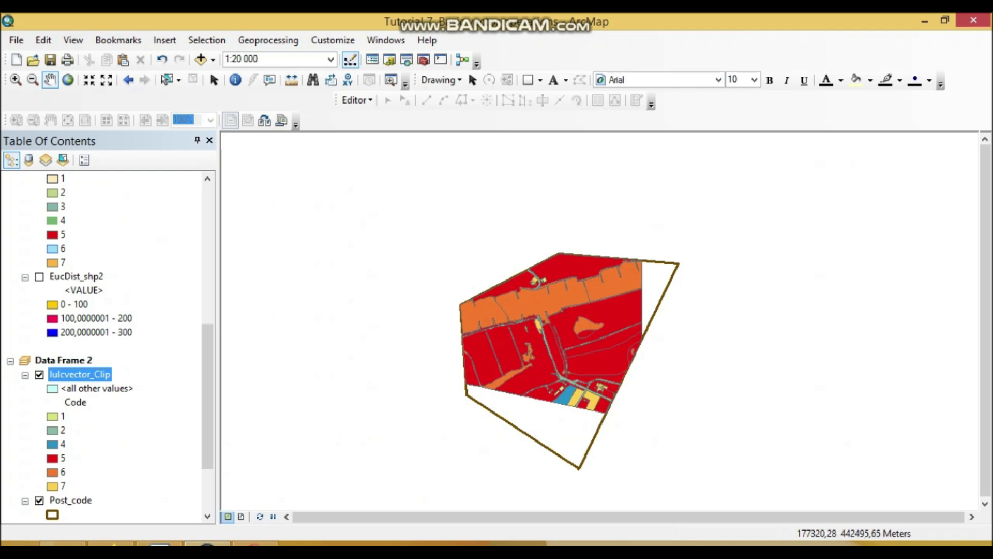
{"action": "scroll", "coordinate": [103, 336], "scroll_direction": "down", "scroll_amount": 3}
{"action": "left_click", "coordinate": [61, 472]}
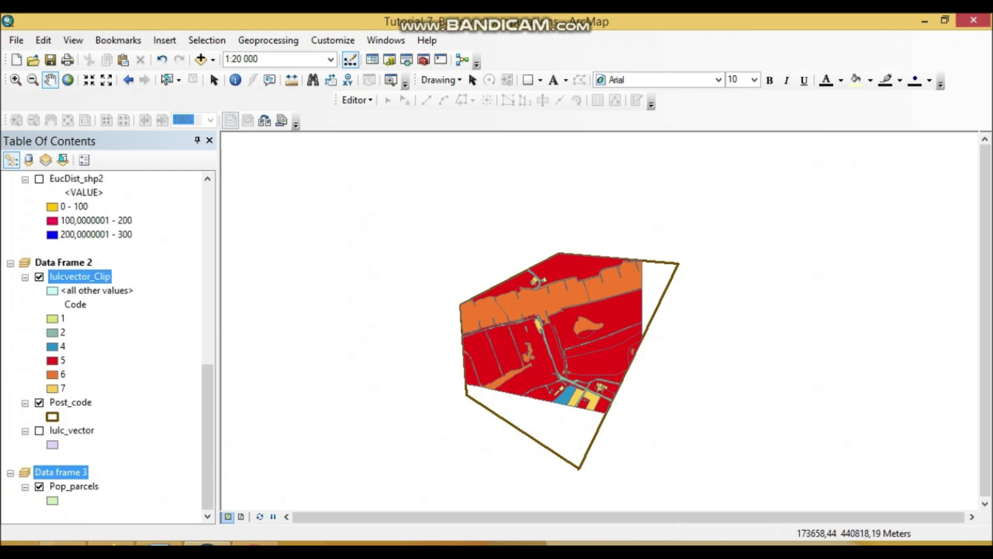
{"action": "right_click", "coordinate": [72, 472]}
{"action": "left_click", "coordinate": [108, 439]}
Step: Check exercise 9a in Word, return to ArcMap and open the attribute table of Pop_parcels
{"action": "key", "text": "alt+Tab"}
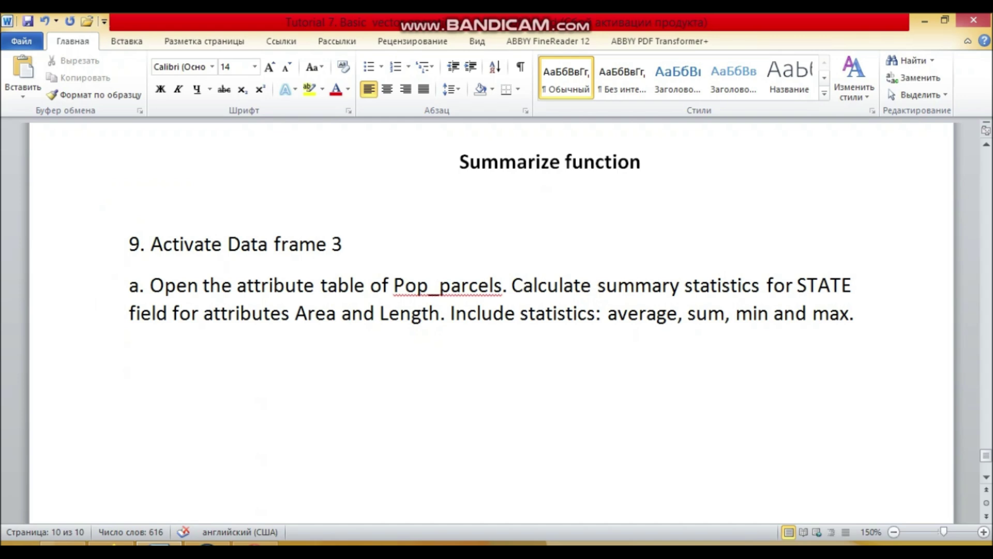
{"action": "key", "text": "alt+Tab"}
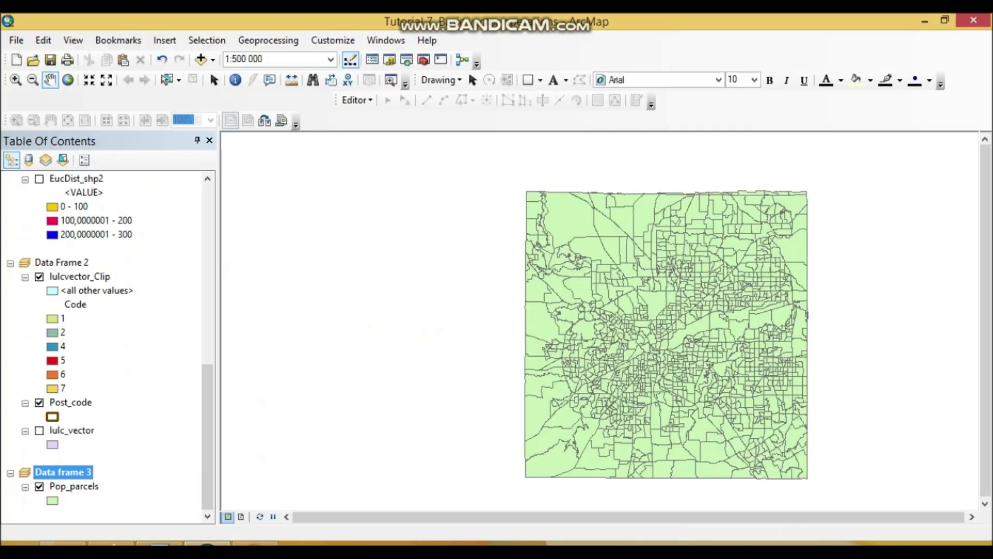
{"action": "right_click", "coordinate": [72, 486]}
{"action": "left_click", "coordinate": [129, 198]}
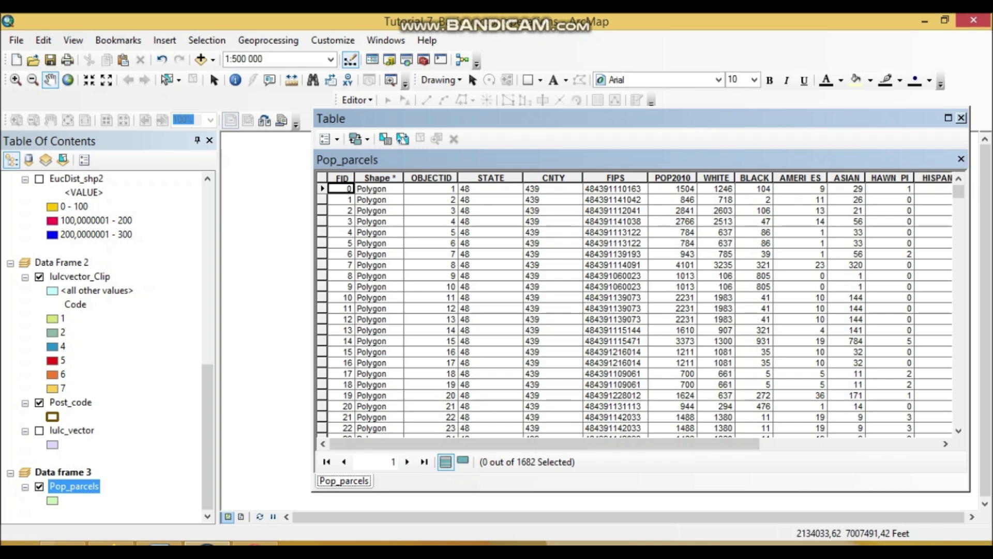
Step: Reread in Word which field, attributes and statistics exercise 9a asks to summarize, and return to ArcMap
{"action": "key", "text": "alt+Tab"}
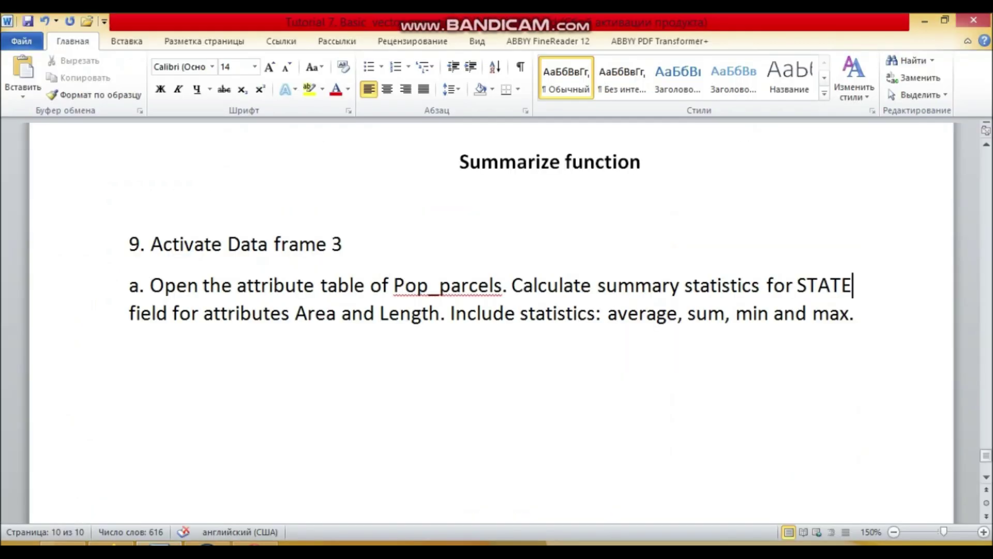
{"action": "left_click_drag", "start_coordinate": [852, 285], "coordinate": [807, 286]}
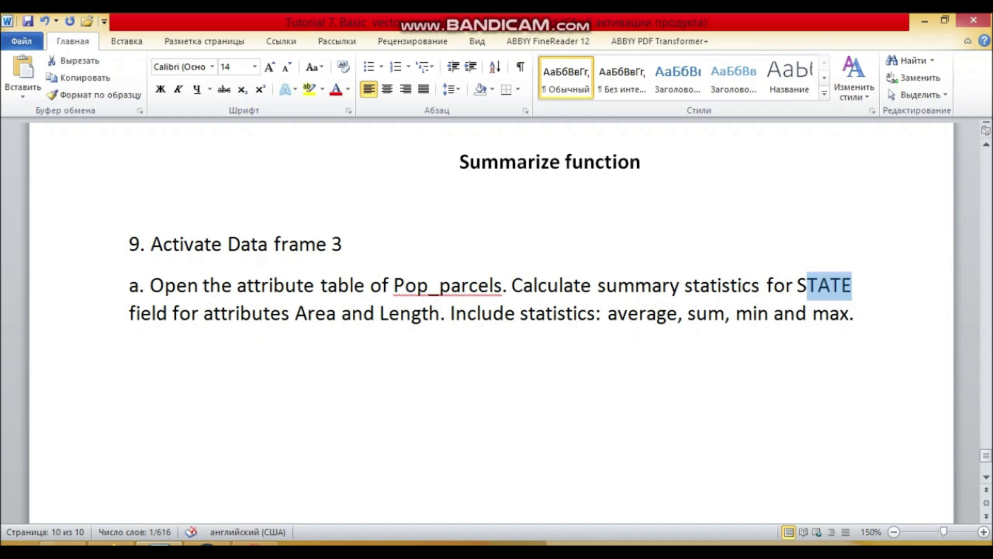
{"action": "left_click", "coordinate": [668, 313]}
{"action": "left_click", "coordinate": [130, 314]}
{"action": "left_click", "coordinate": [130, 355]}
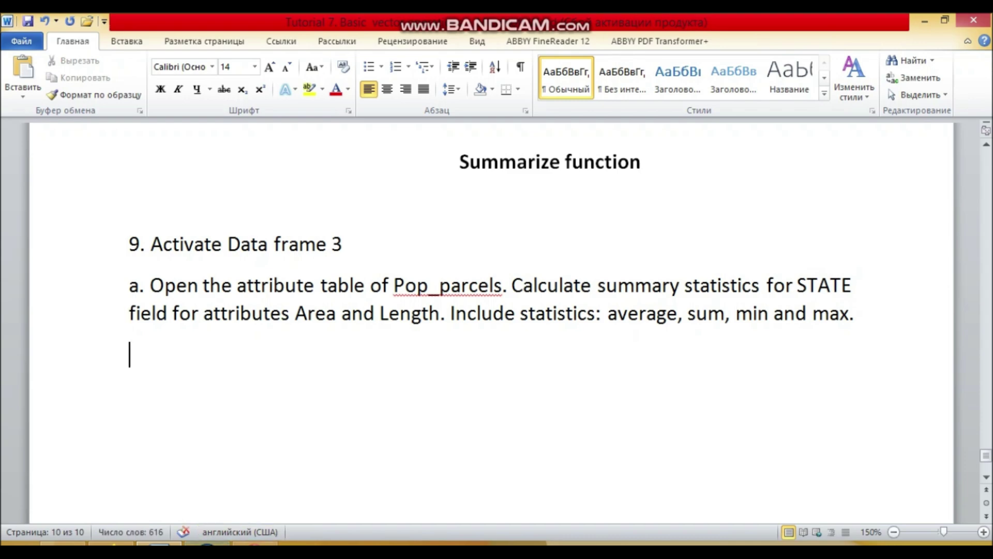
{"action": "key", "text": "alt+Tab"}
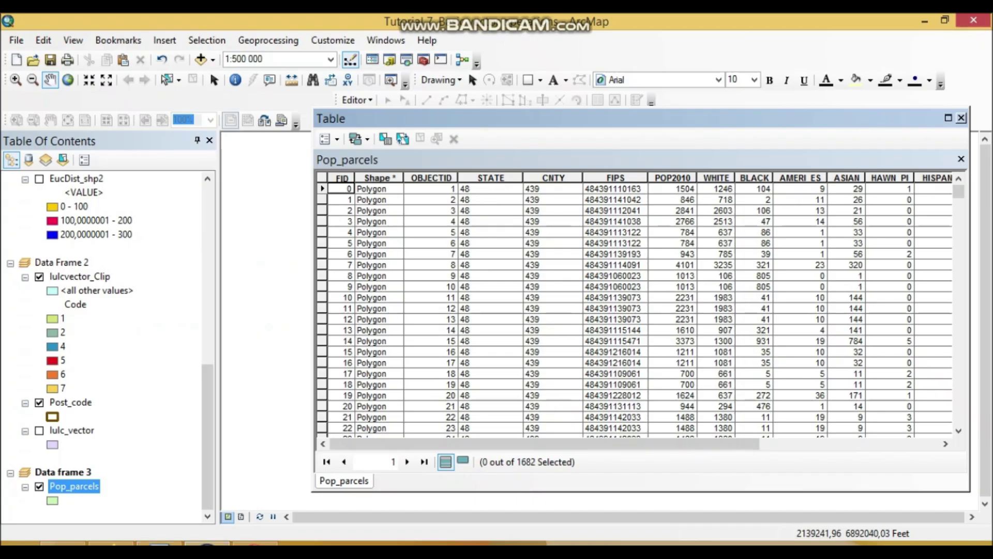
Step: Close the attribute table and locate the Summary Statistics tool under Analysis Tools, Statistics in ArcToolbox
{"action": "left_click", "coordinate": [961, 117]}
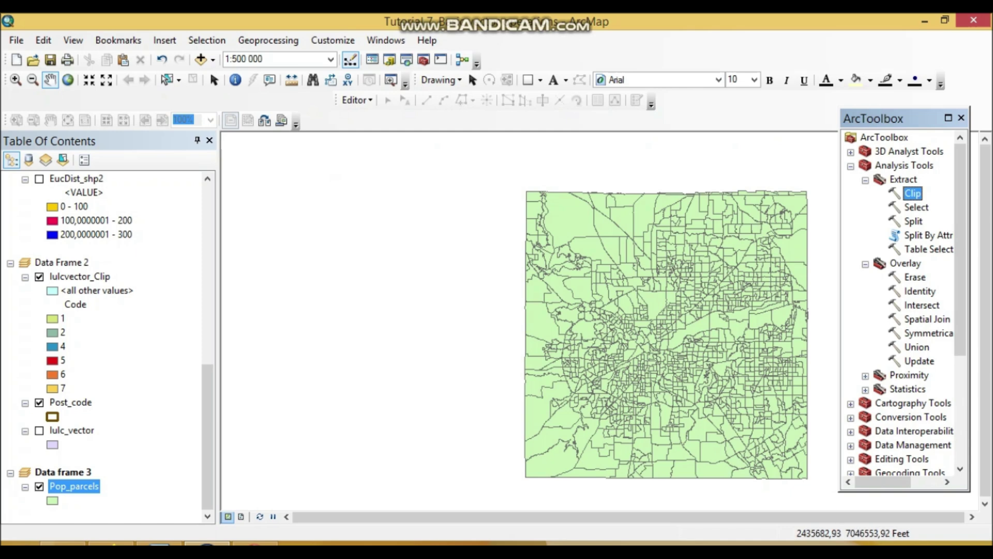
{"action": "left_click_drag", "start_coordinate": [839, 191], "coordinate": [783, 192]}
{"action": "left_click", "coordinate": [794, 166]}
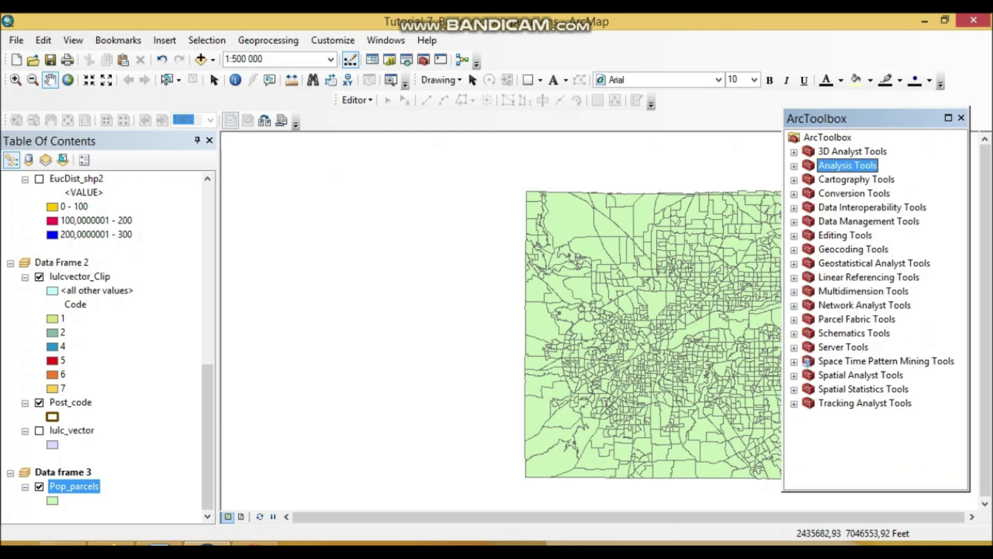
{"action": "left_click", "coordinate": [794, 166]}
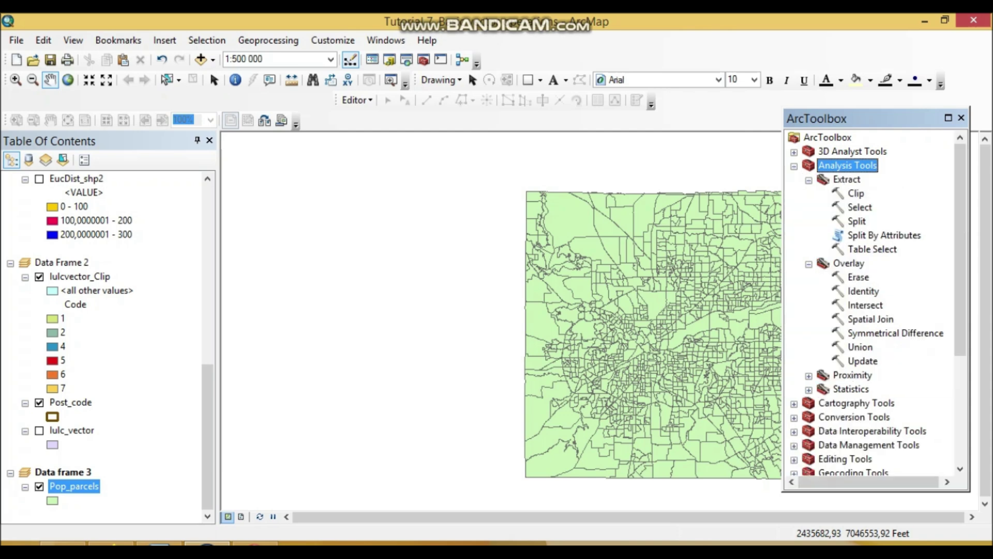
{"action": "left_click", "coordinate": [809, 389]}
{"action": "left_click", "coordinate": [808, 180]}
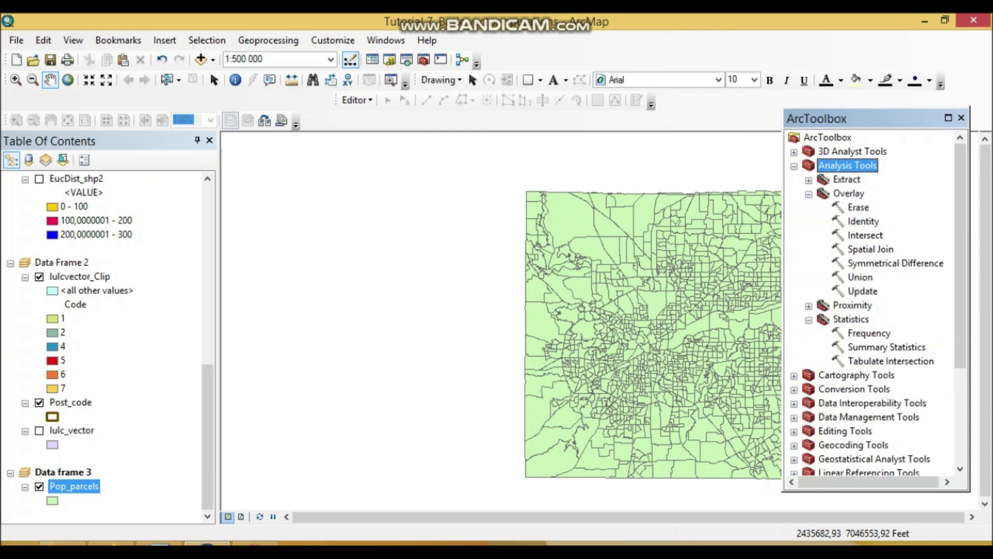
{"action": "left_click", "coordinate": [886, 346]}
{"action": "left_click_drag", "start_coordinate": [849, 118], "coordinate": [866, 136]}
Step: Reopen the attribute table of Pop_parcels, enlarge its window and select the STATE field
{"action": "right_click", "coordinate": [74, 486]}
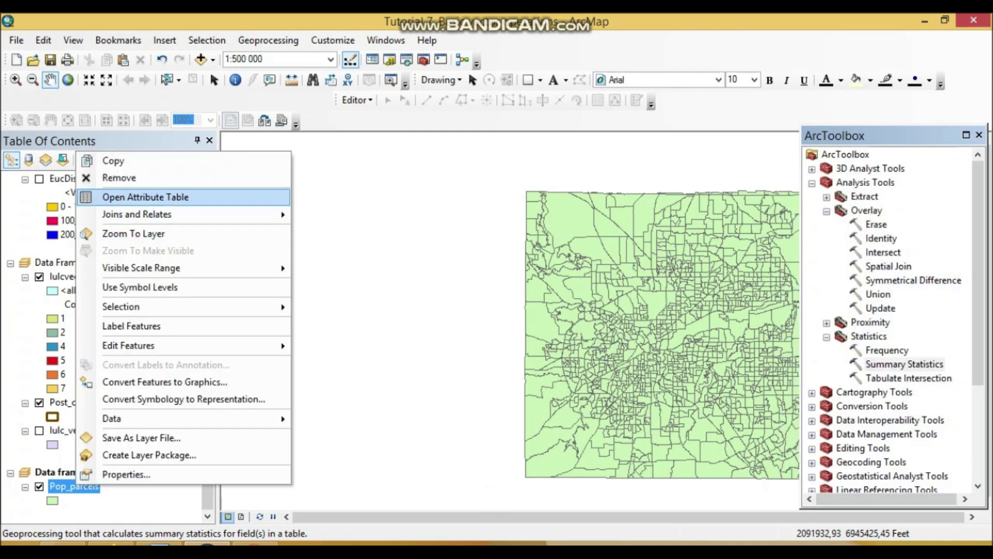
{"action": "left_click", "coordinate": [130, 197]}
{"action": "left_click_drag", "start_coordinate": [879, 135], "coordinate": [477, 83]}
{"action": "left_click_drag", "start_coordinate": [586, 279], "coordinate": [987, 280]}
{"action": "left_click", "coordinate": [577, 143]}
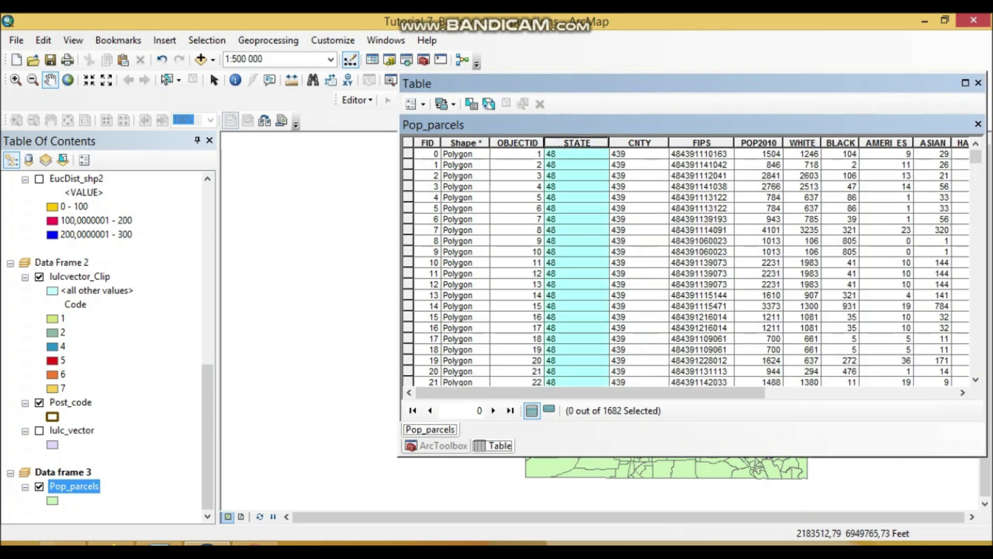
Step: Compare the Leng, Area and STATE fields of Pop_parcels with the exercise text in Word, leaving the STATE field selected
{"action": "left_click", "coordinate": [158, 543]}
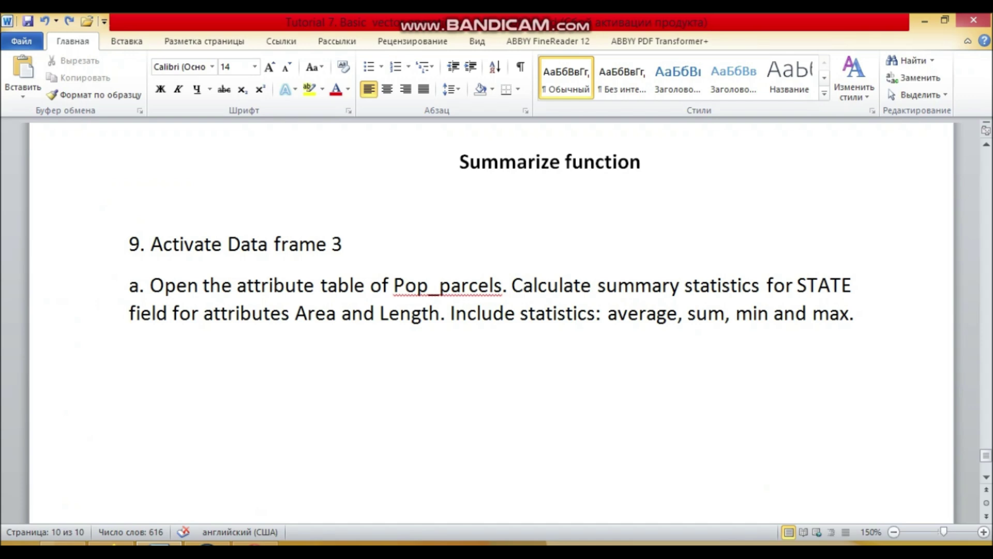
{"action": "left_click", "coordinate": [208, 543]}
{"action": "left_click_drag", "start_coordinate": [564, 392], "coordinate": [754, 392]}
{"action": "left_click", "coordinate": [864, 143]}
{"action": "left_click", "coordinate": [932, 143]}
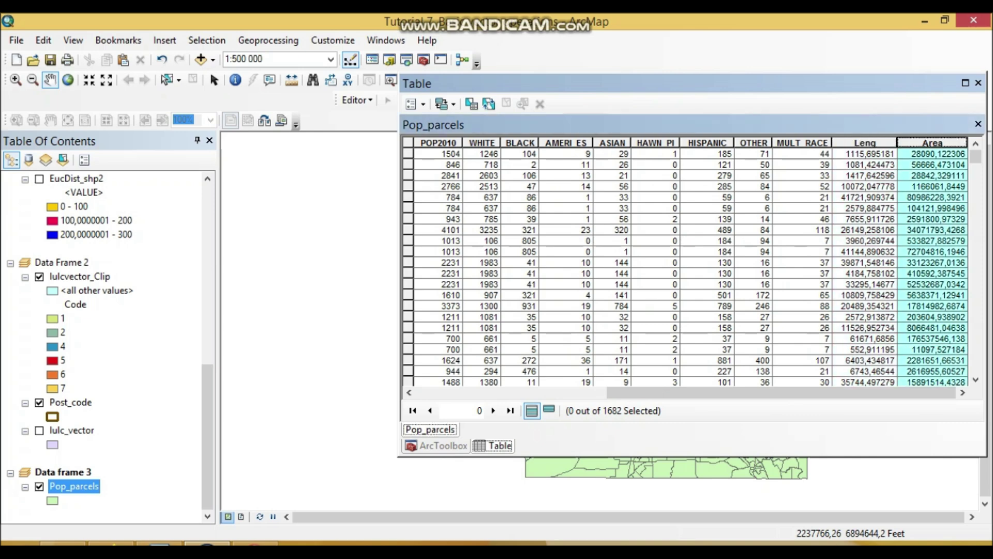
{"action": "left_click_drag", "start_coordinate": [781, 393], "coordinate": [590, 392]}
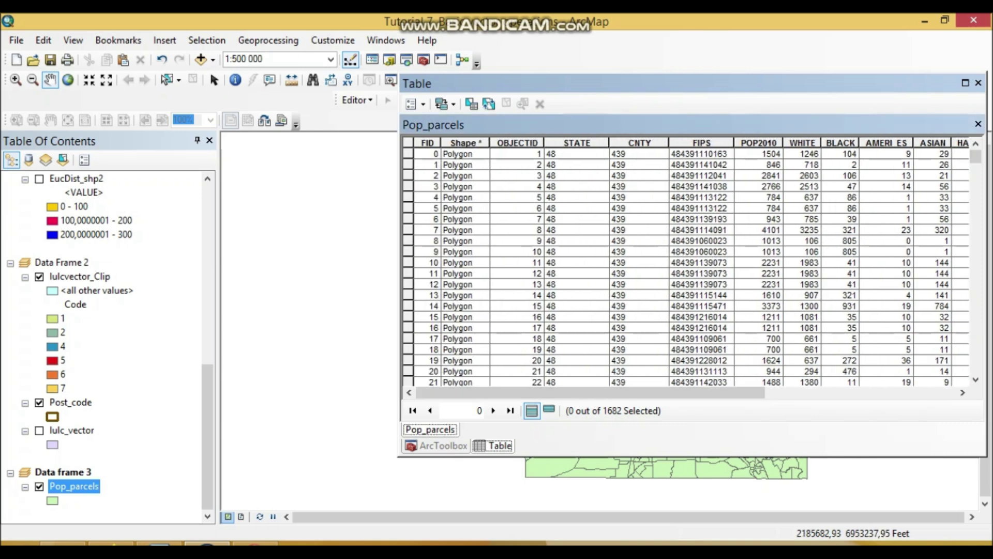
{"action": "left_click", "coordinate": [576, 143]}
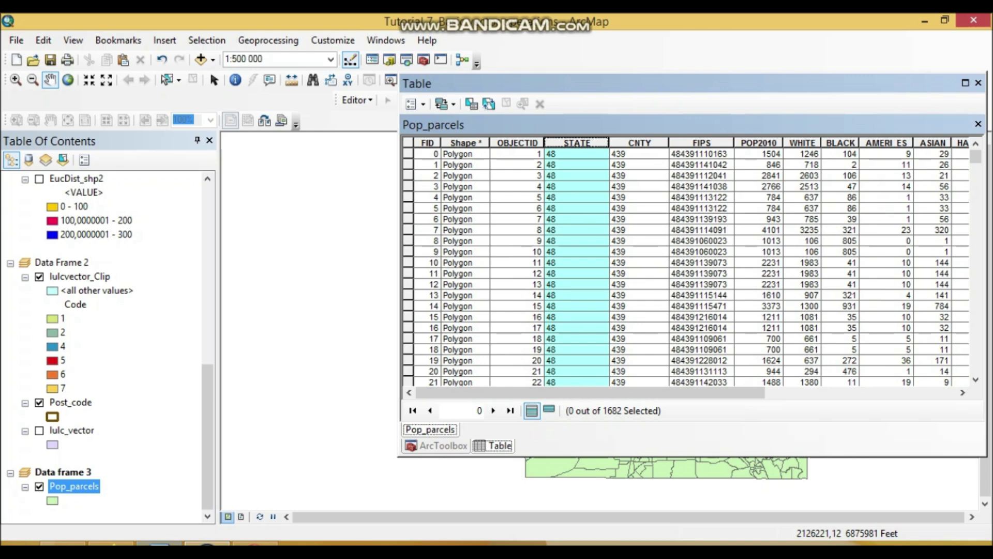
{"action": "left_click", "coordinate": [160, 543]}
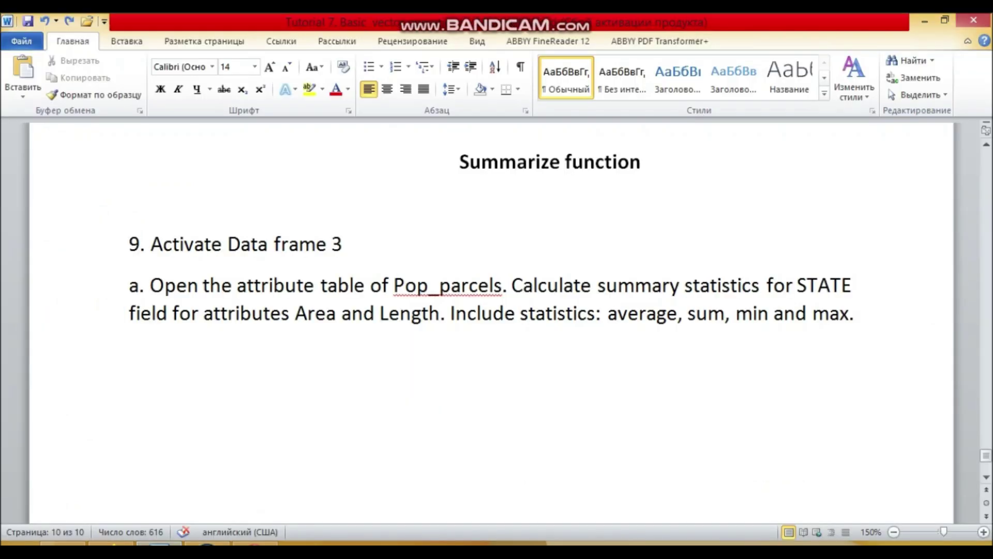
{"action": "left_click", "coordinate": [206, 543]}
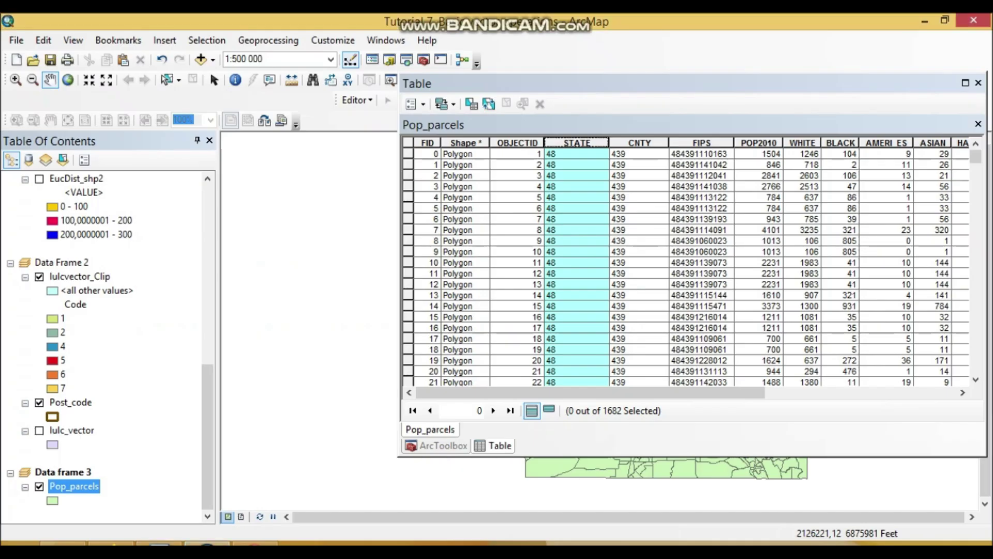
{"action": "mouse_move", "coordinate": [590, 392]}
{"action": "left_mouse_down"}
{"action": "mouse_move", "coordinate": [781, 392]}
{"action": "mouse_move", "coordinate": [590, 392]}
{"action": "left_mouse_up"}
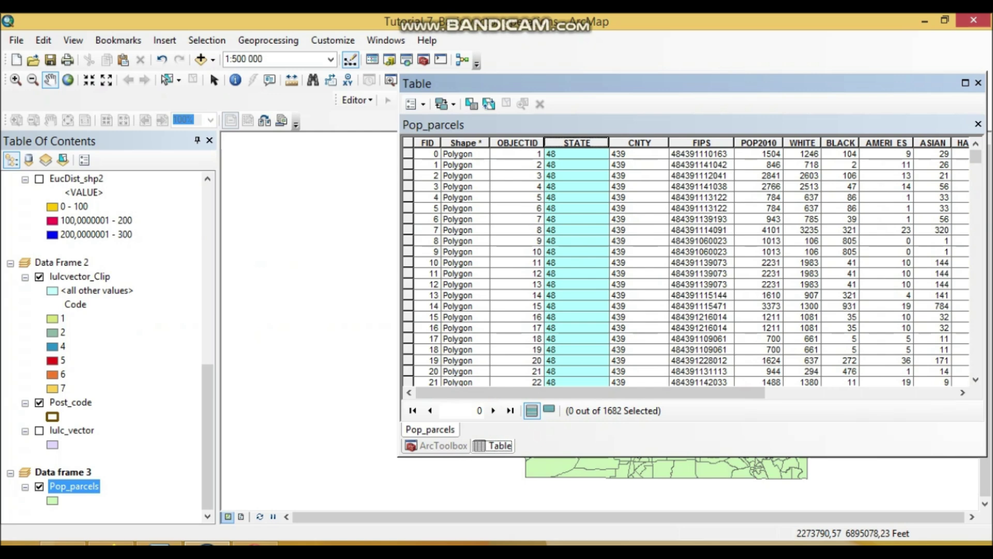
Step: Start Summarize on the STATE field and include the minimum, maximum and average of Shape_Leng
{"action": "right_click", "coordinate": [576, 142]}
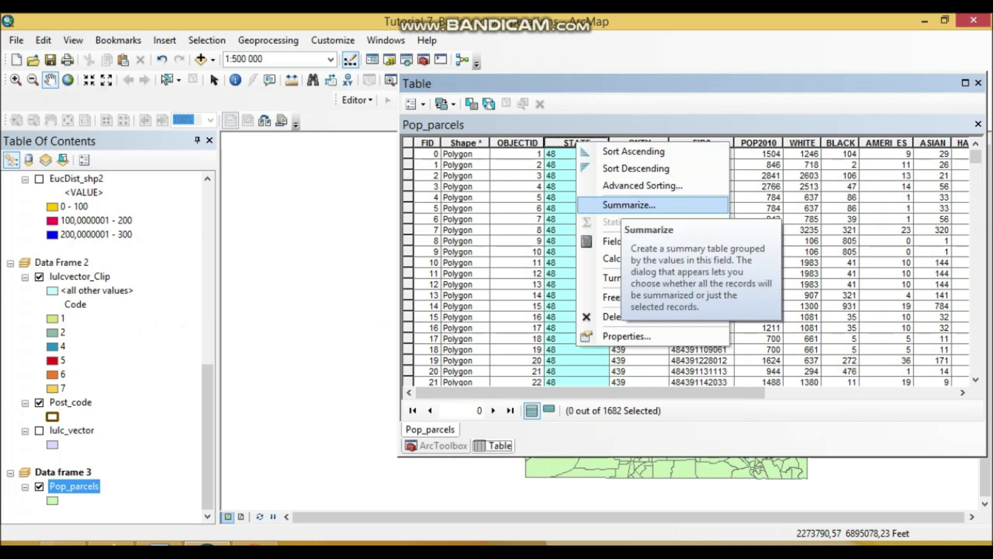
{"action": "left_click", "coordinate": [629, 205]}
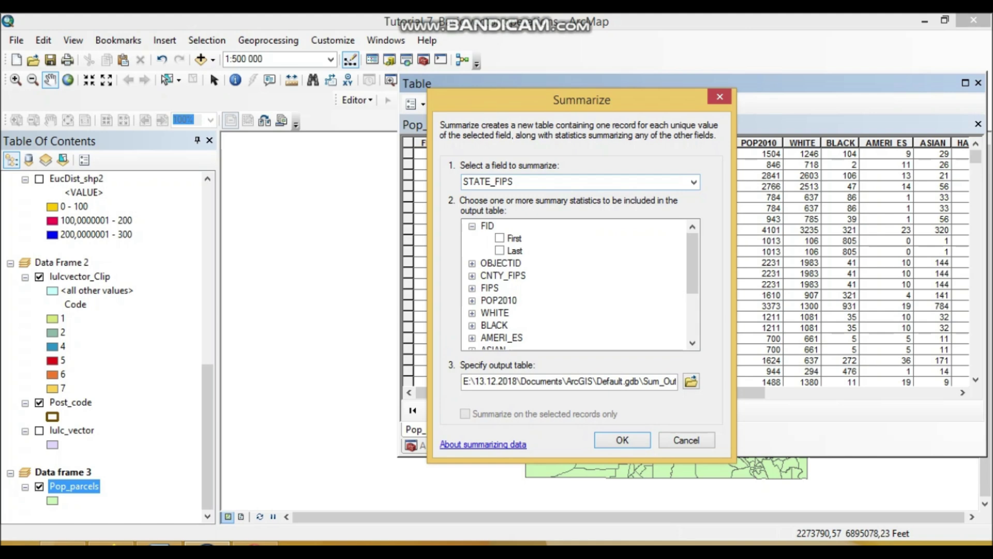
{"action": "left_click_drag", "start_coordinate": [582, 100], "coordinate": [505, 47]}
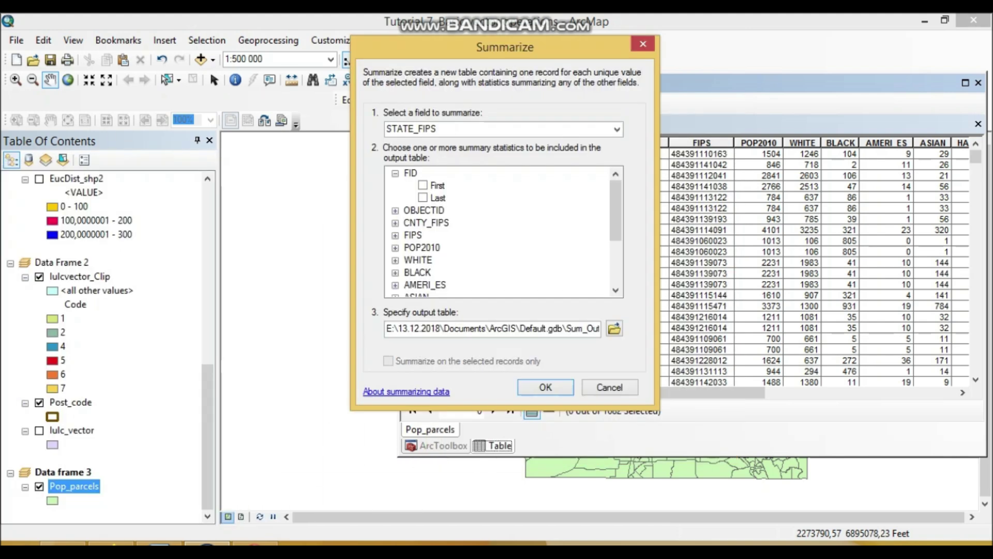
{"action": "scroll", "coordinate": [505, 232], "scroll_direction": "down", "scroll_amount": 3}
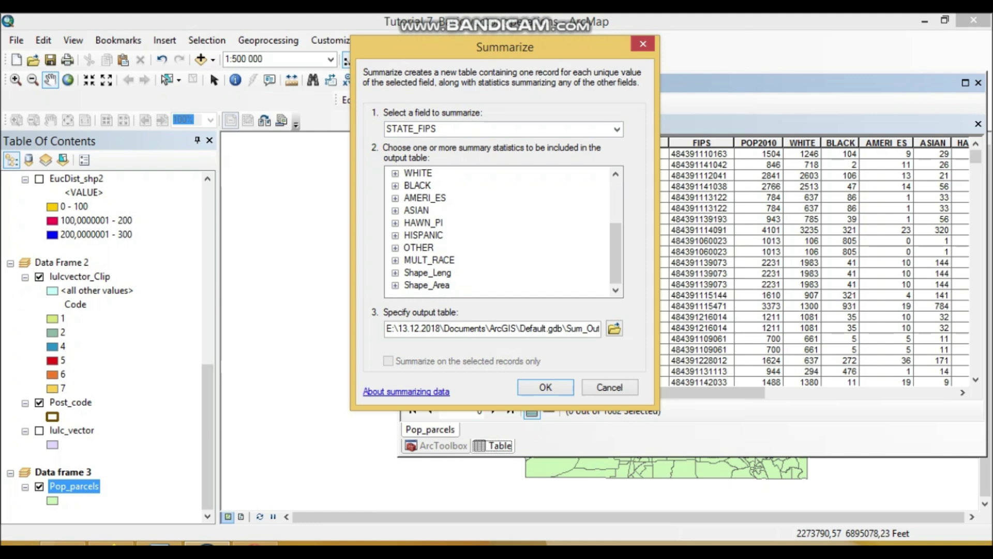
{"action": "left_click", "coordinate": [395, 273]}
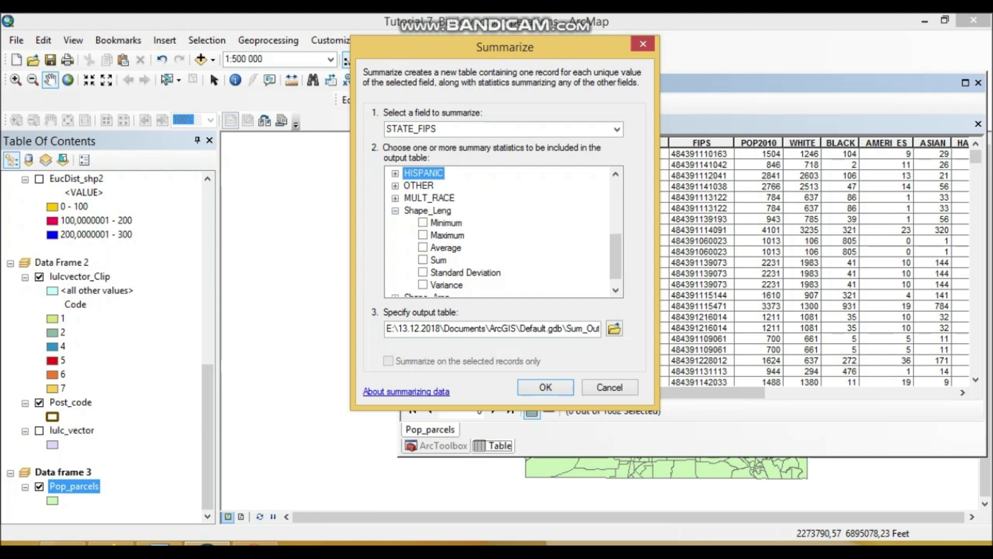
{"action": "left_click", "coordinate": [422, 222]}
{"action": "left_click", "coordinate": [423, 234]}
{"action": "left_click", "coordinate": [422, 248]}
Step: Include Shape_Area minimum, maximum, average and sum plus the Shape_Leng sum, then run the summary and add the result table to the map
{"action": "scroll", "coordinate": [504, 231], "scroll_direction": "down", "scroll_amount": 3}
{"action": "left_click", "coordinate": [422, 223]}
{"action": "left_click", "coordinate": [423, 235]}
{"action": "left_click", "coordinate": [423, 247]}
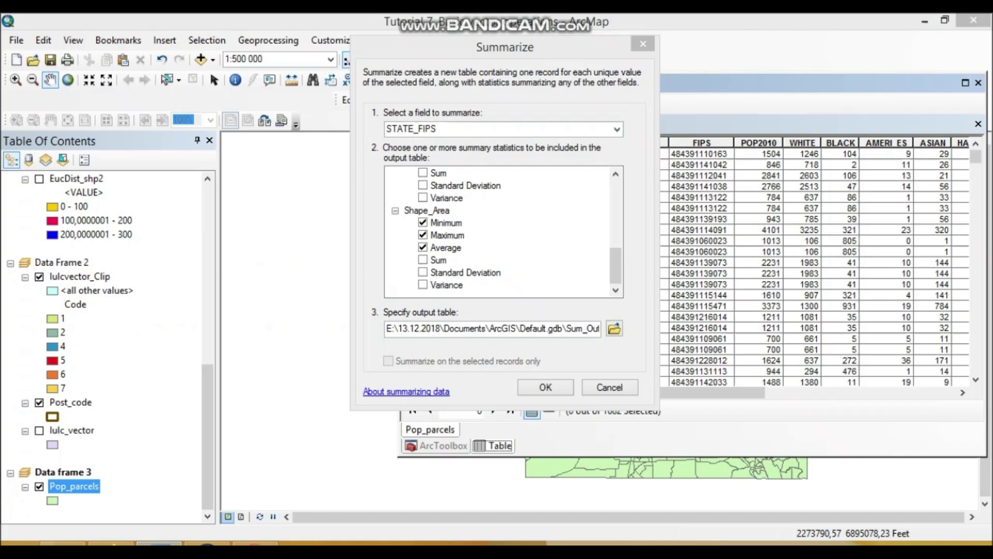
{"action": "left_click", "coordinate": [422, 259]}
{"action": "left_click", "coordinate": [423, 173]}
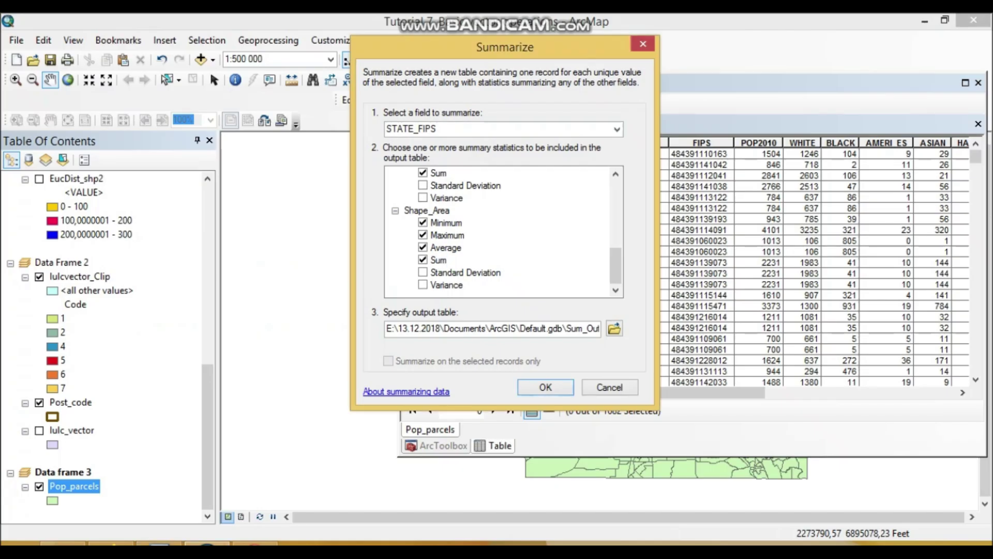
{"action": "key", "text": "Return"}
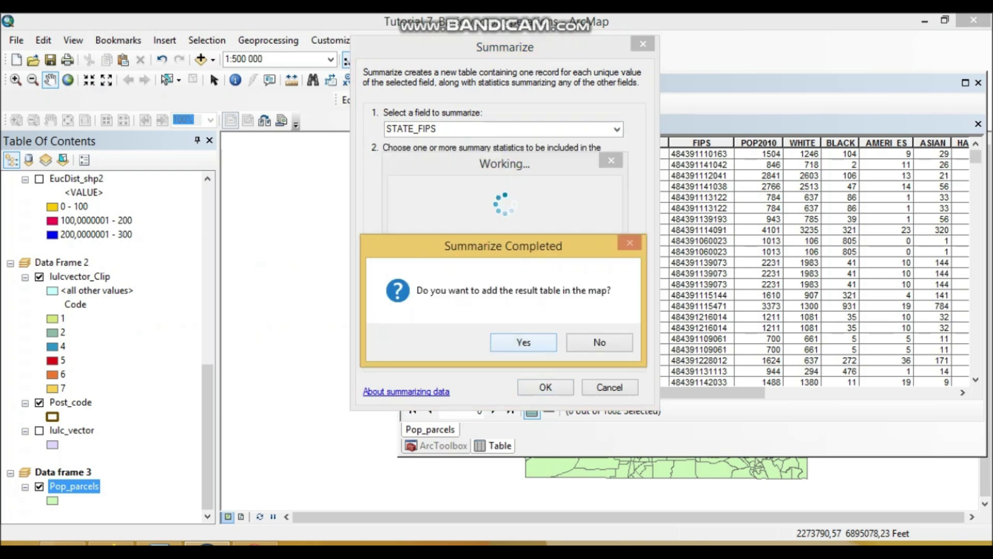
{"action": "key", "text": "Return"}
Step: Open the Sum_Output_14 table, widen its window and examine the length and area statistics
{"action": "scroll", "coordinate": [111, 340], "scroll_direction": "down", "scroll_amount": 5}
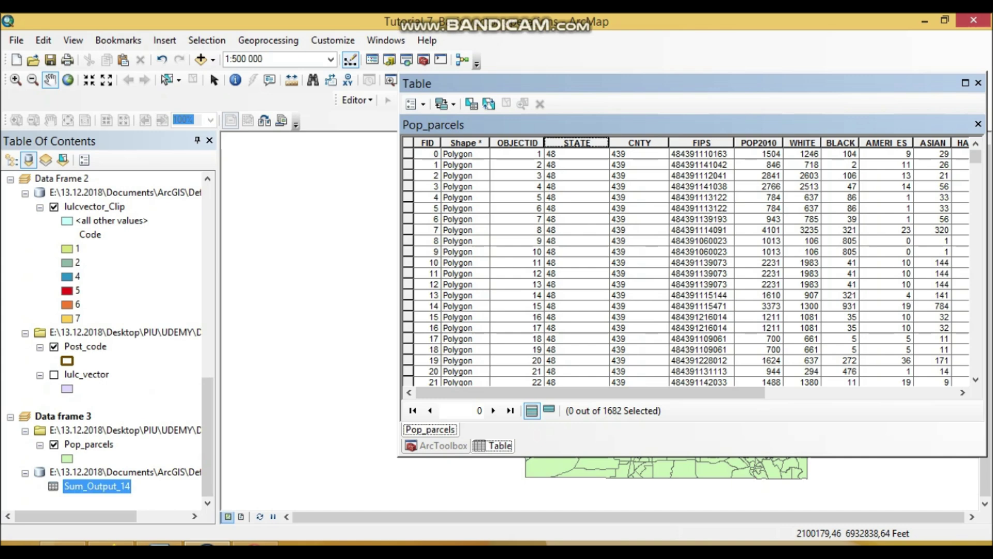
{"action": "right_click", "coordinate": [76, 486]}
{"action": "left_click", "coordinate": [113, 325]}
{"action": "left_click_drag", "start_coordinate": [542, 392], "coordinate": [843, 392]}
{"action": "left_click_drag", "start_coordinate": [399, 392], "coordinate": [5, 392]}
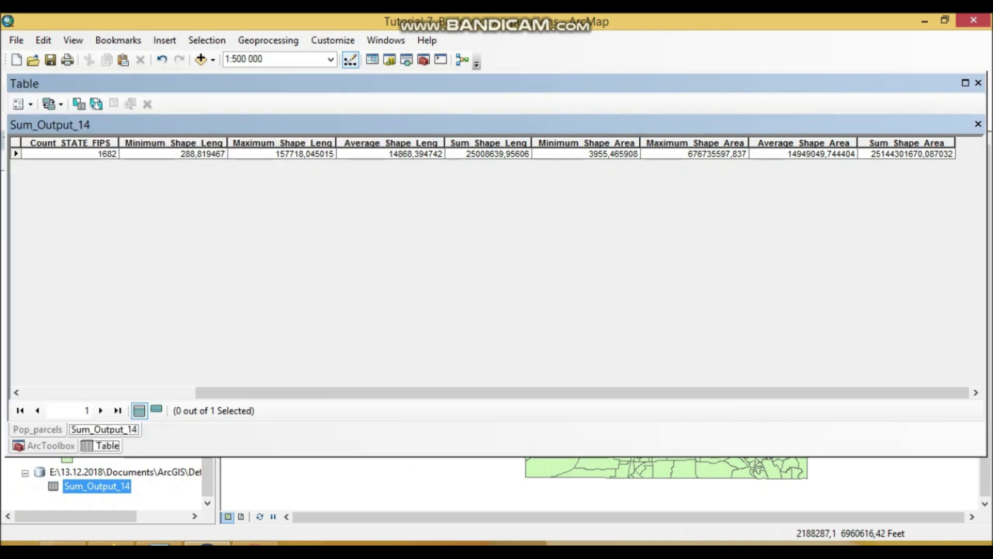
{"action": "left_click", "coordinate": [905, 153]}
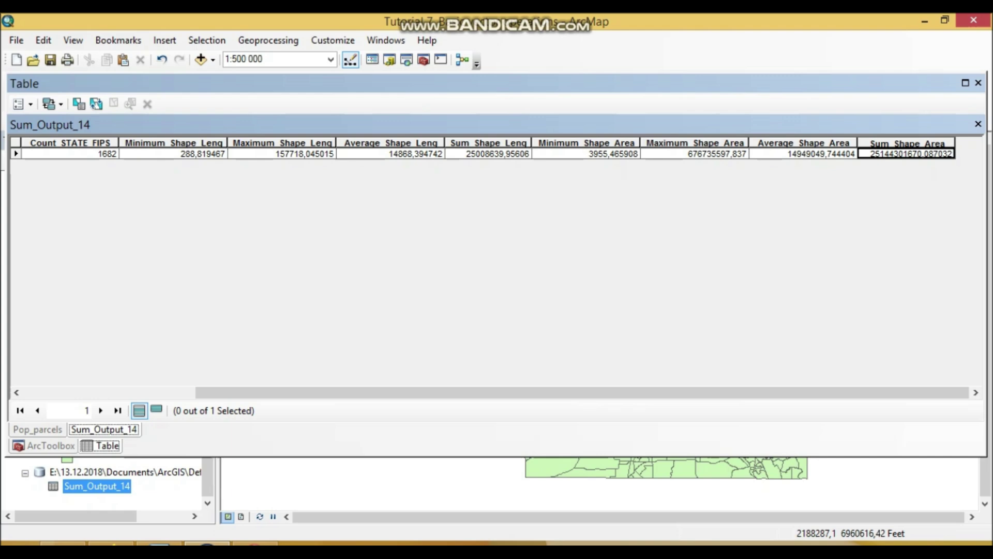
{"action": "left_click", "coordinate": [282, 154]}
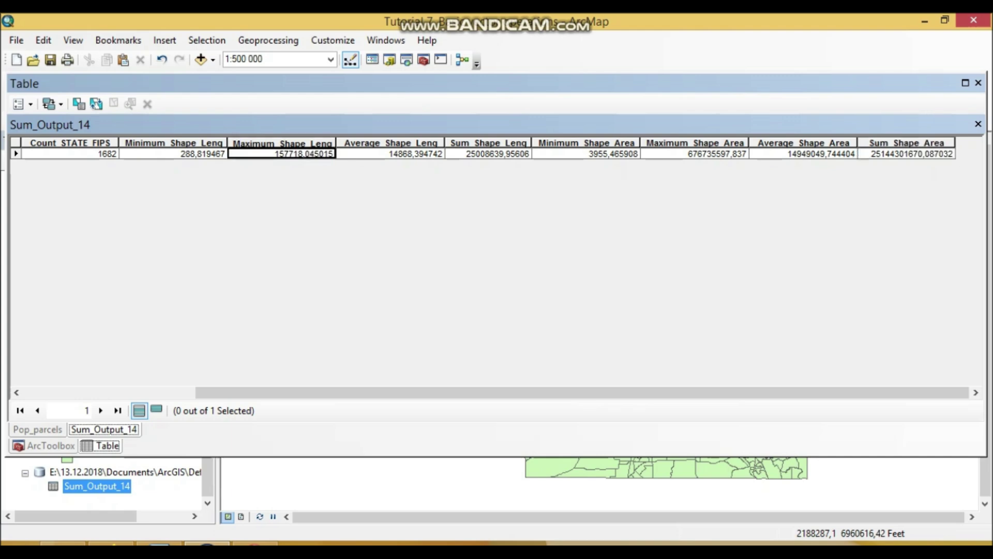
Step: Check the Shape_Leng average and sum and the Shape_Area minimum and maximum in Sum_Output_14 against the exercise text in Word
{"action": "left_click", "coordinate": [390, 154]}
{"action": "left_click", "coordinate": [487, 153]}
{"action": "left_click", "coordinate": [586, 154]}
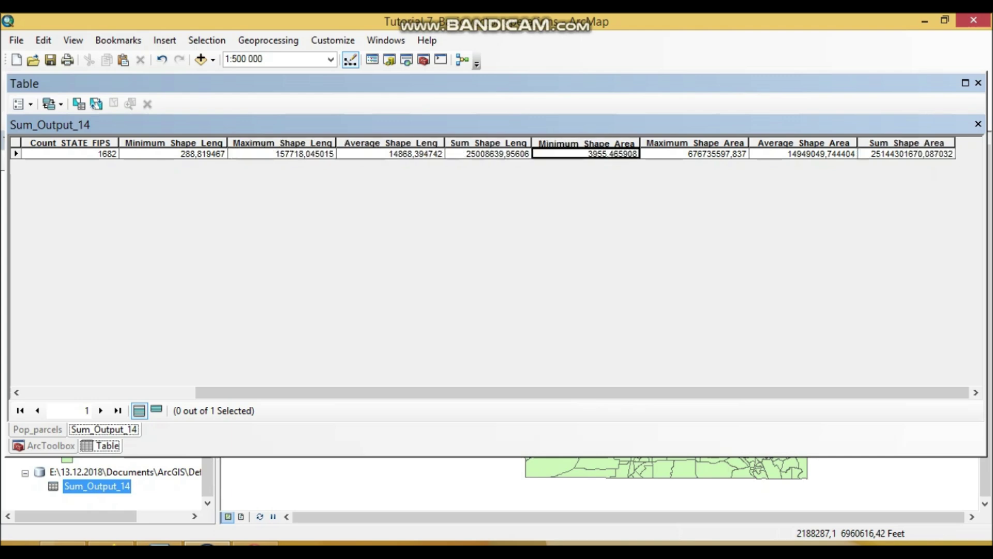
{"action": "left_click", "coordinate": [694, 154]}
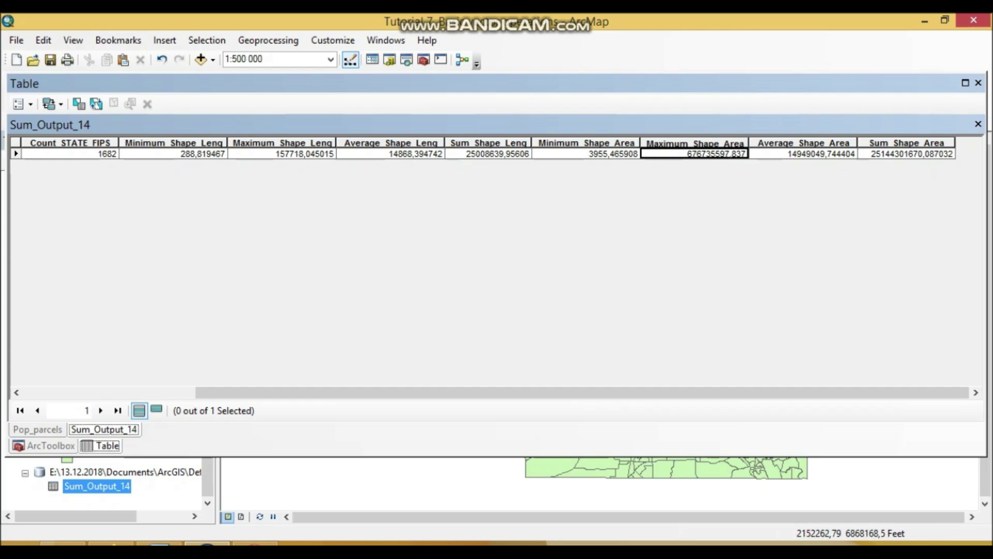
{"action": "left_click", "coordinate": [159, 543]}
{"action": "left_click", "coordinate": [206, 543]}
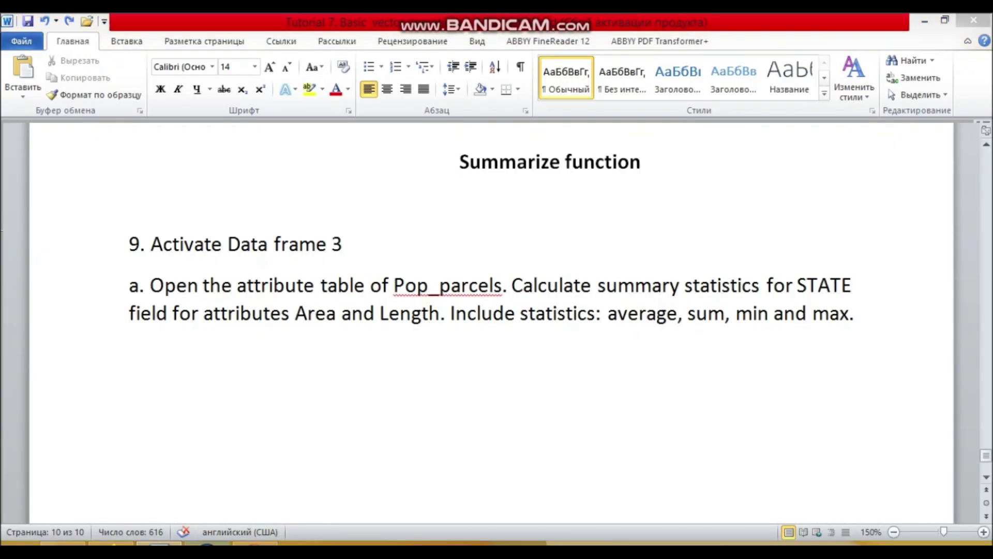
Step: Close the attribute table window and list the table of contents by drawing order
{"action": "left_click", "coordinate": [978, 83]}
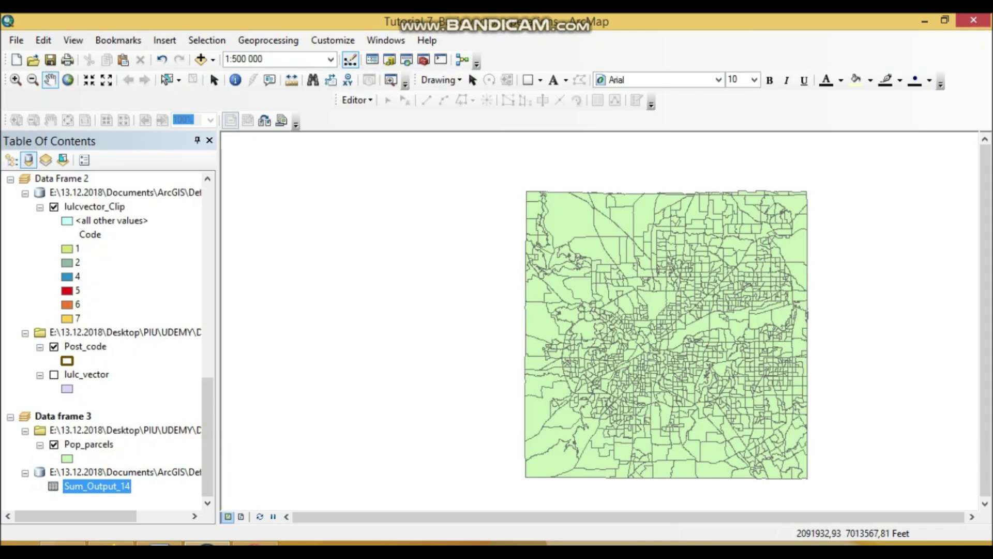
{"action": "left_click", "coordinate": [11, 160]}
{"action": "scroll", "coordinate": [103, 342], "scroll_direction": "up", "scroll_amount": 10}
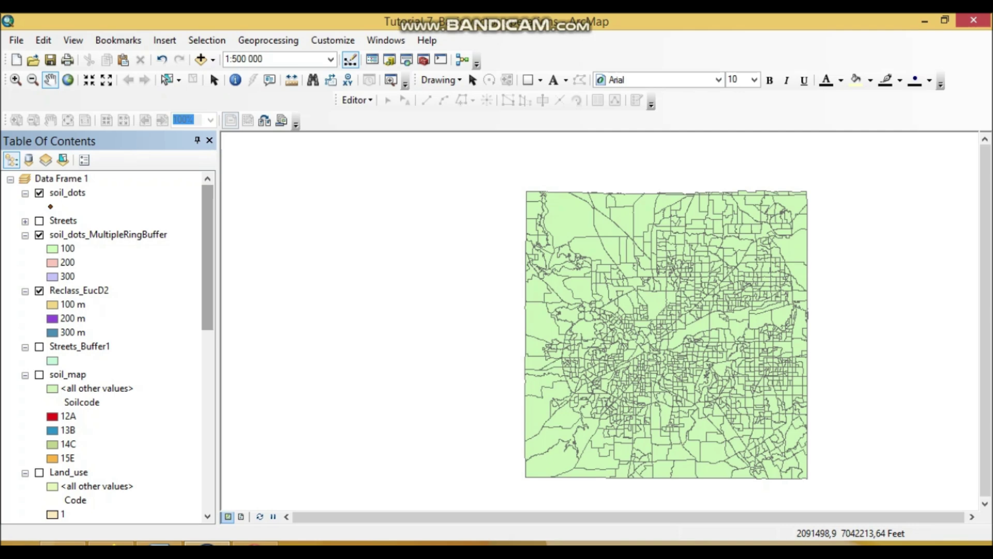
{"action": "scroll", "coordinate": [580, 310], "scroll_direction": "down", "scroll_amount": 2}
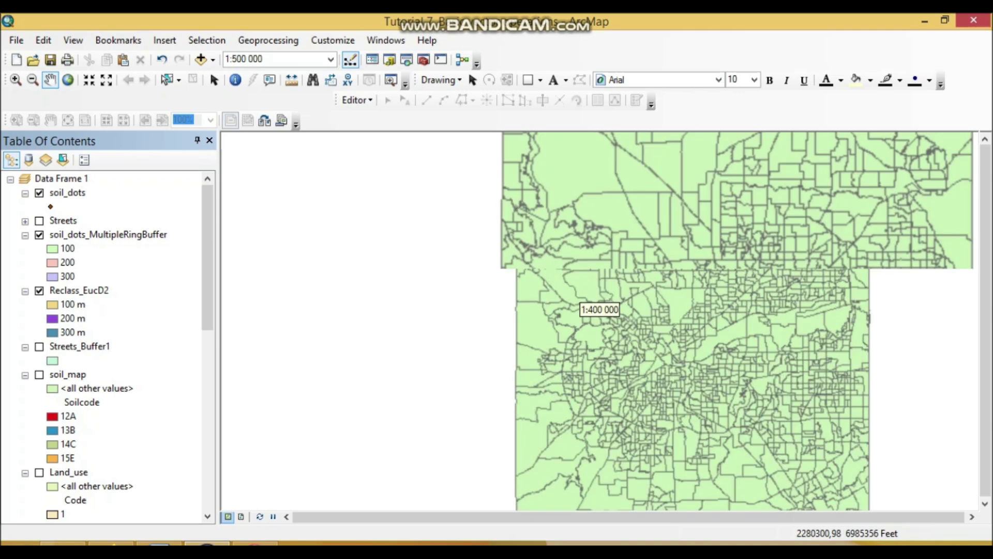
{"action": "left_click_drag", "start_coordinate": [672, 311], "coordinate": [540, 280]}
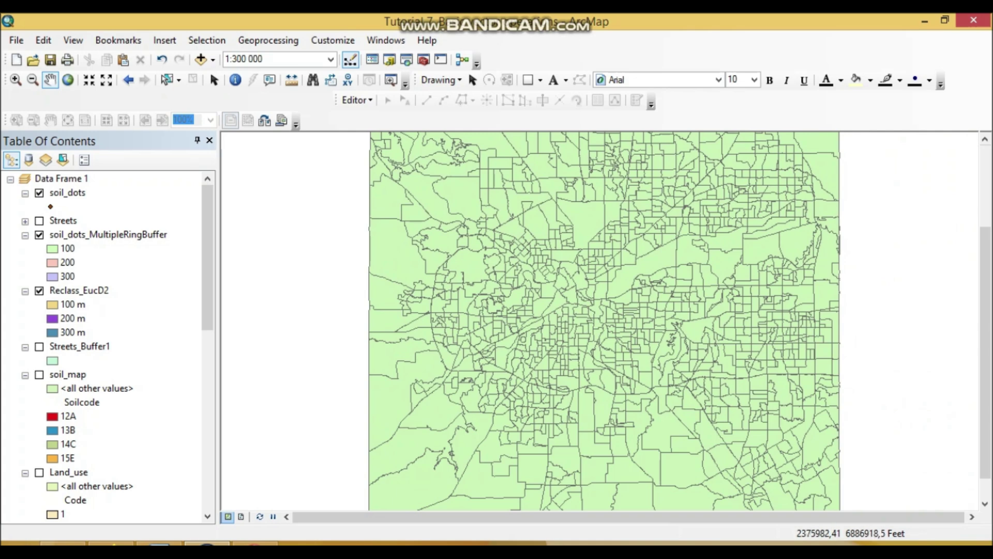
{"action": "left_click", "coordinate": [813, 550]}
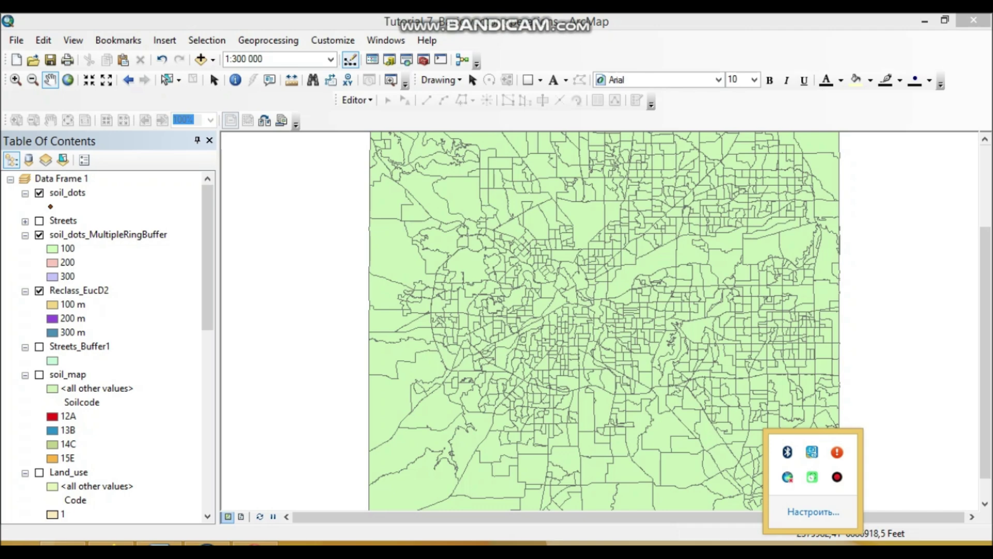